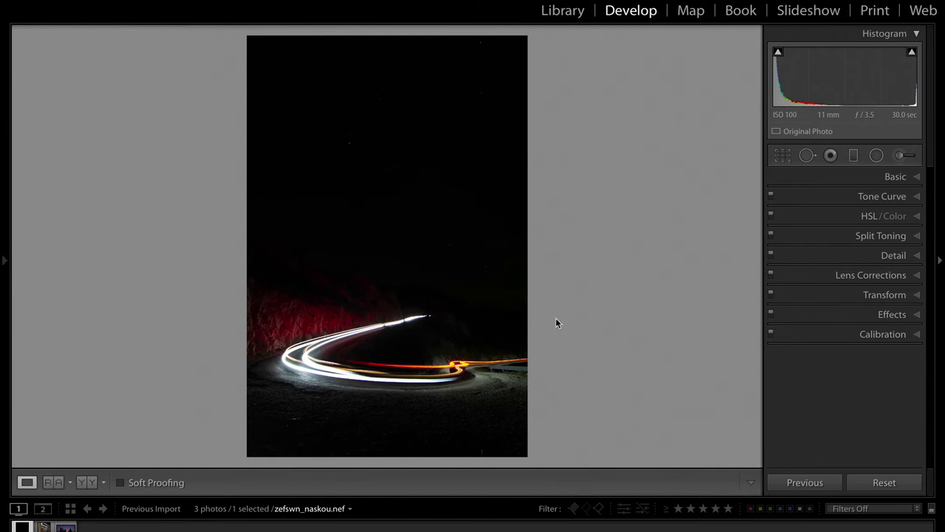
Raise the photo's overall exposure to +5.00 to reveal the detail hidden in the dark areas.
left_click(895, 178)
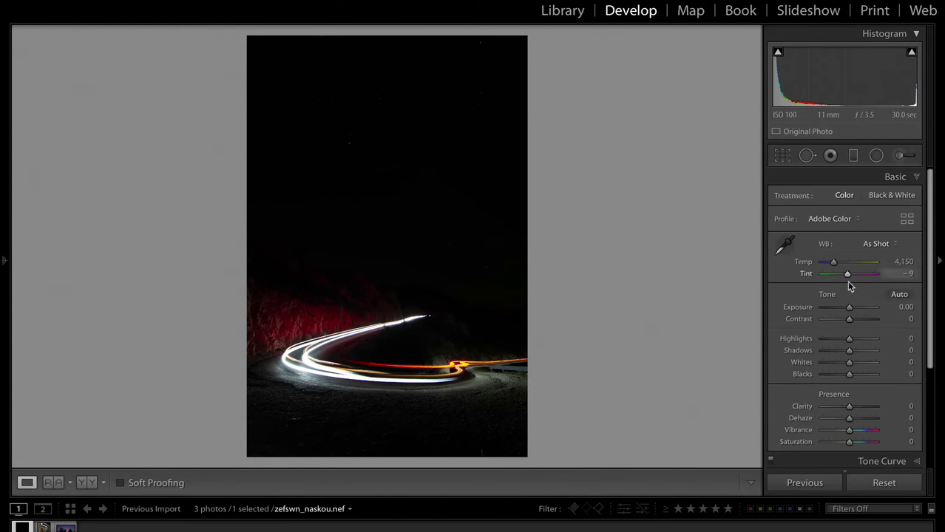
left_click_drag(849, 309, 882, 308)
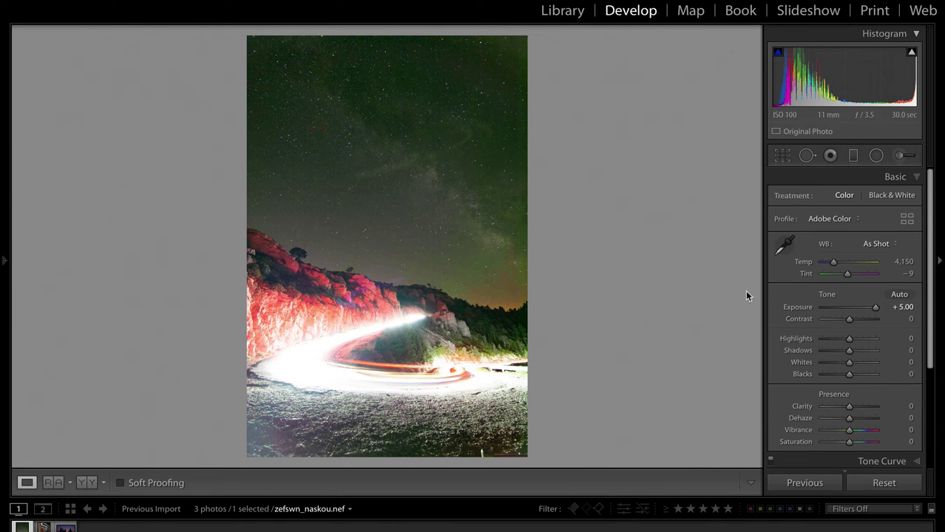
left_click_drag(869, 311, 896, 309)
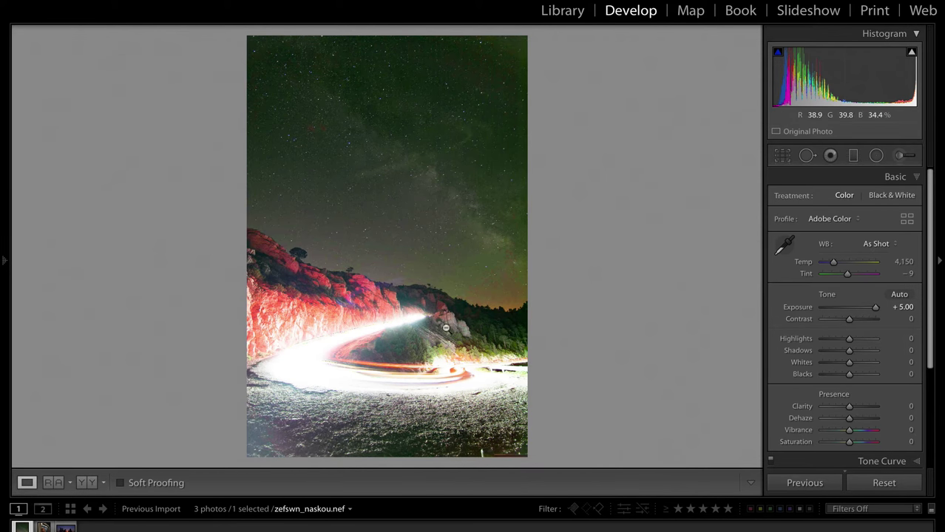
Examine the red rock face, hillside and light trail at 1:1 magnification, and return to the fitted view.
left_click(288, 325)
left_click(288, 325)
left_click(3, 259)
left_click(72, 138)
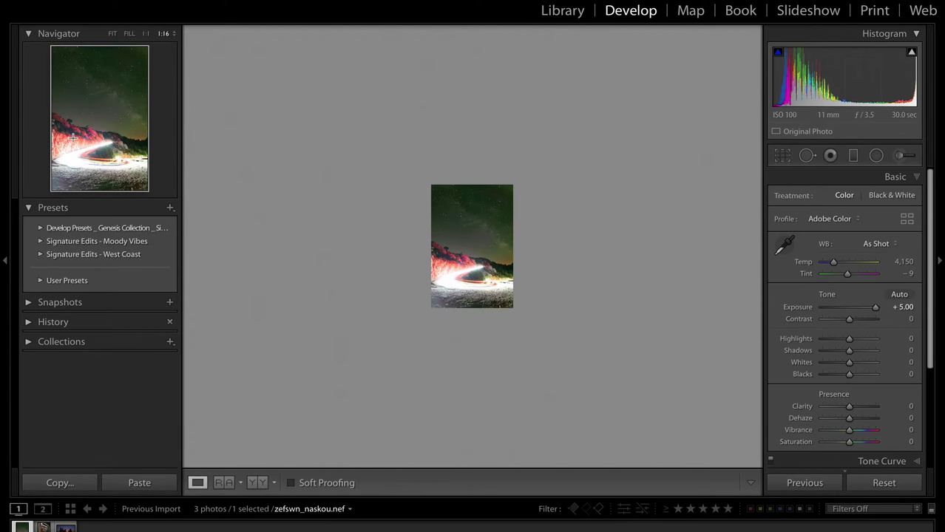
left_click(146, 33)
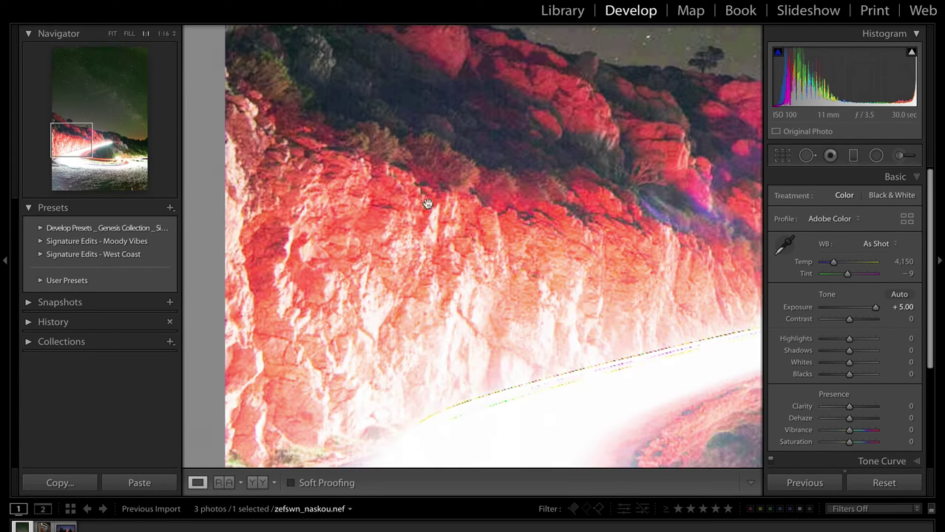
left_click_drag(453, 256, 484, 193)
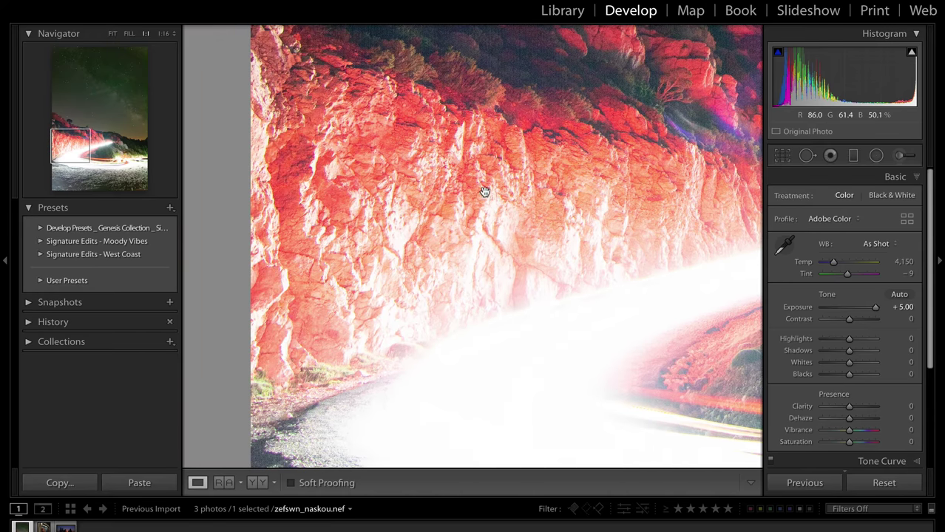
left_click_drag(622, 179, 387, 218)
left_click_drag(495, 190, 696, 259)
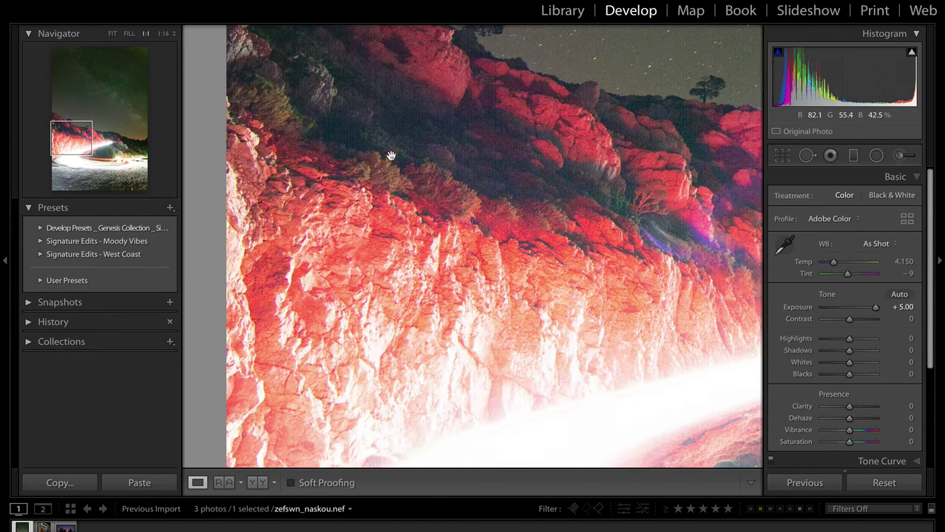
left_click(112, 34)
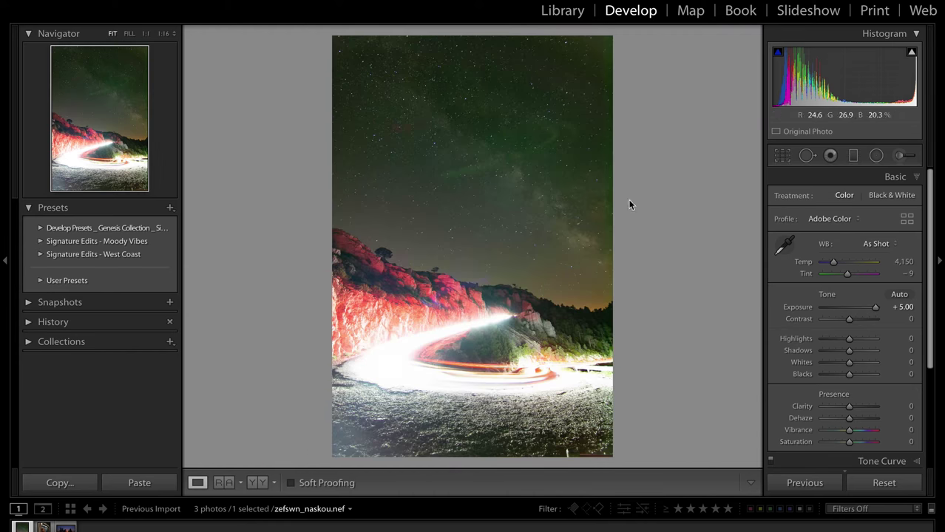
Set the photo's overall exposure to +2.00 and its highlights to +100.
left_click(852, 307)
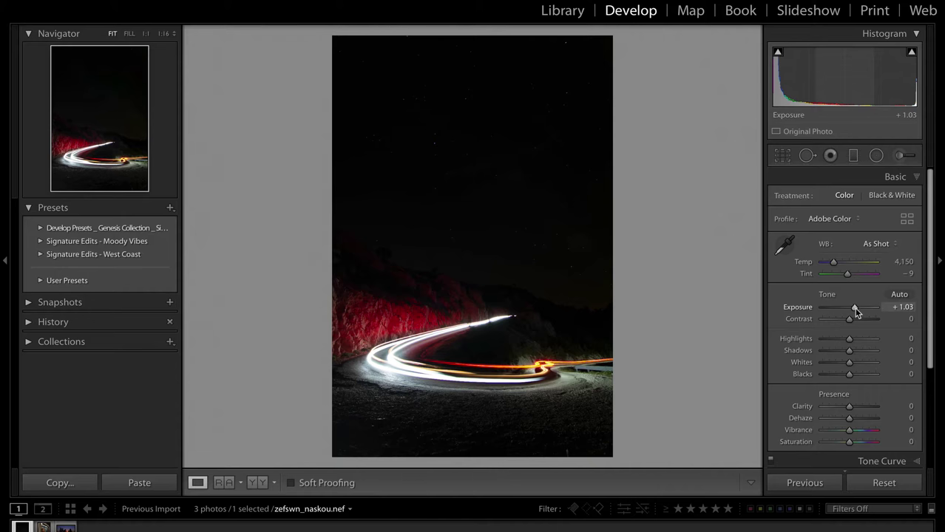
left_click_drag(853, 306, 859, 308)
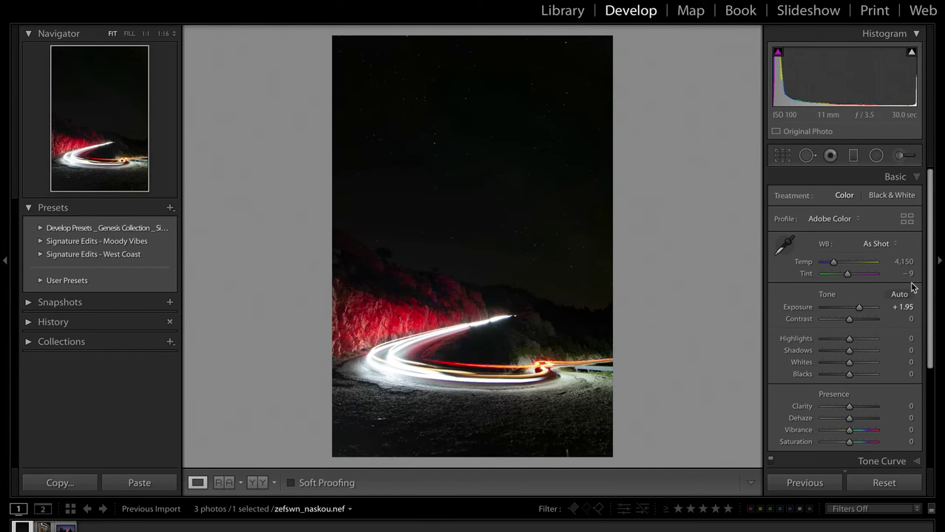
left_click_drag(857, 308, 859, 309)
mouse_move(841, 342)
left_mouse_down()
mouse_move(829, 338)
mouse_move(848, 344)
mouse_move(826, 339)
mouse_move(841, 340)
left_mouse_up()
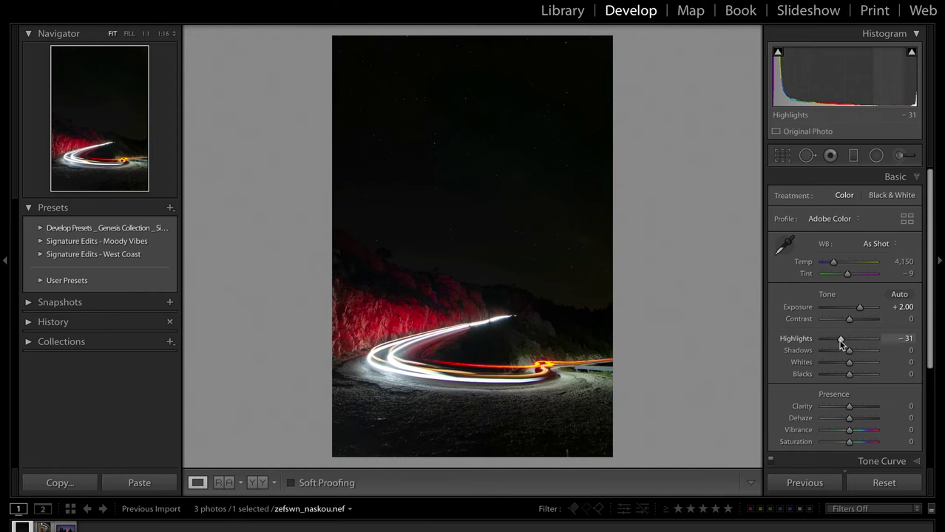
left_click_drag(841, 344, 875, 338)
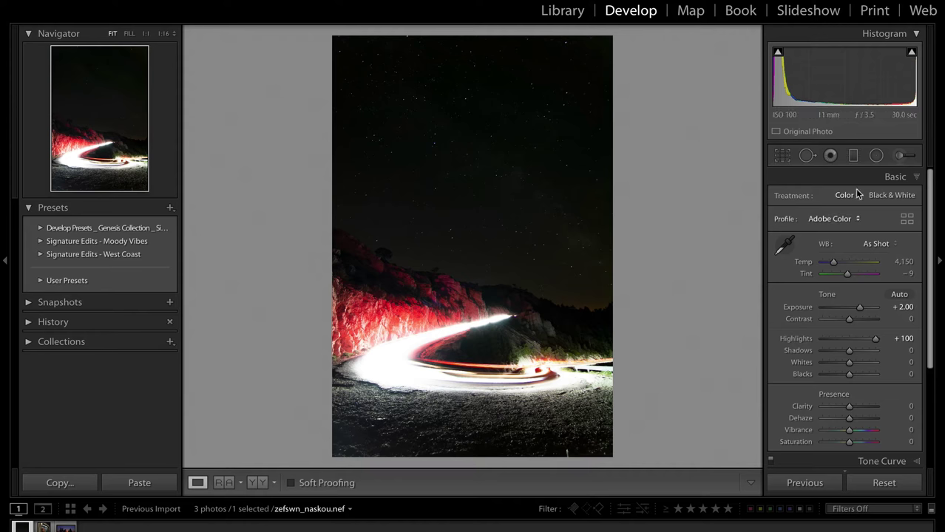
Paint a new adjustment brush mask with the Exposure effect along the curved light trails, with the mask overlay shown.
left_click(900, 158)
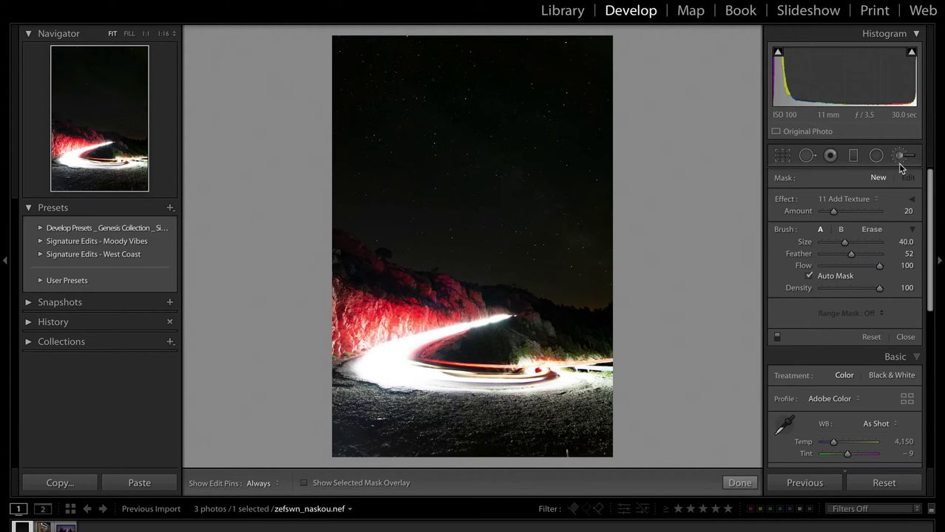
left_click(858, 199)
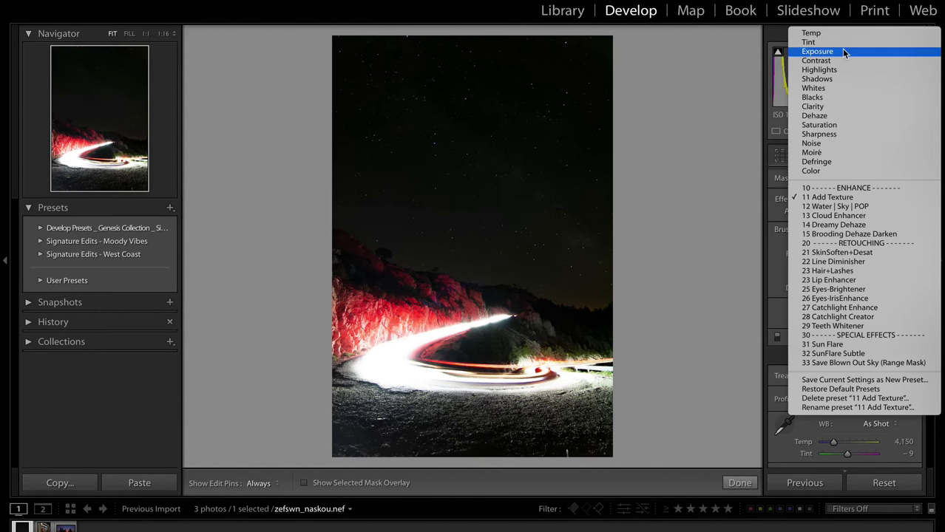
left_click(844, 52)
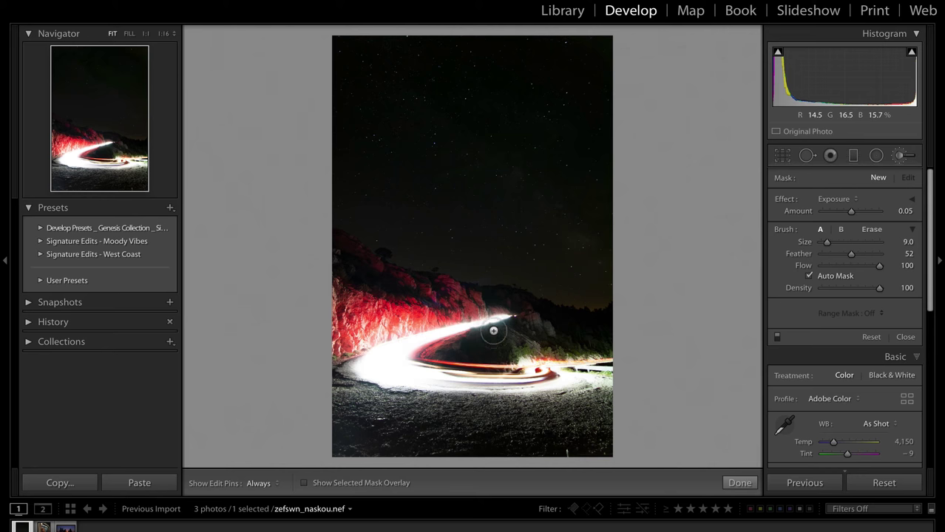
key("bracketleft")
key("bracketleft")
key("bracketleft")
key("o")
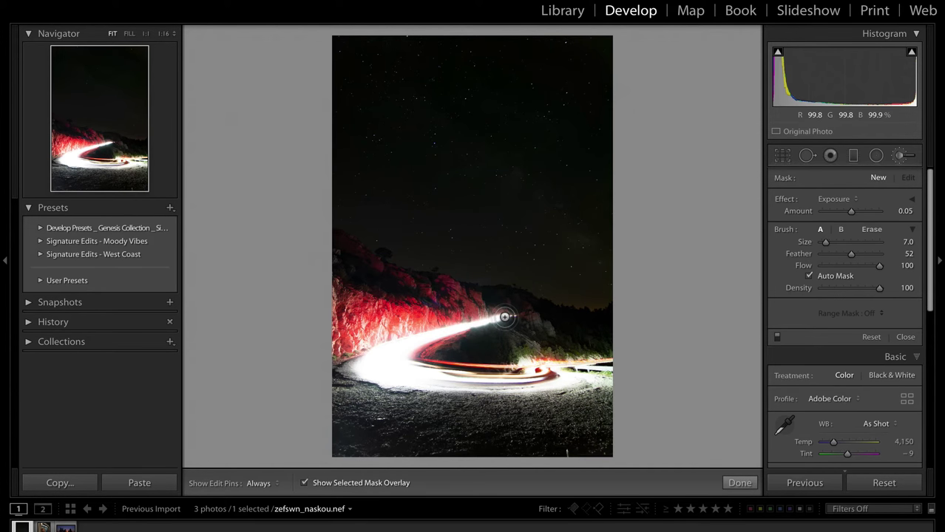
key("h")
mouse_move(505, 316)
left_mouse_down()
mouse_move(384, 352)
mouse_move(375, 367)
mouse_move(436, 373)
mouse_move(408, 374)
mouse_move(419, 379)
mouse_move(562, 377)
mouse_move(543, 372)
left_mouse_up()
key("bracketleft")
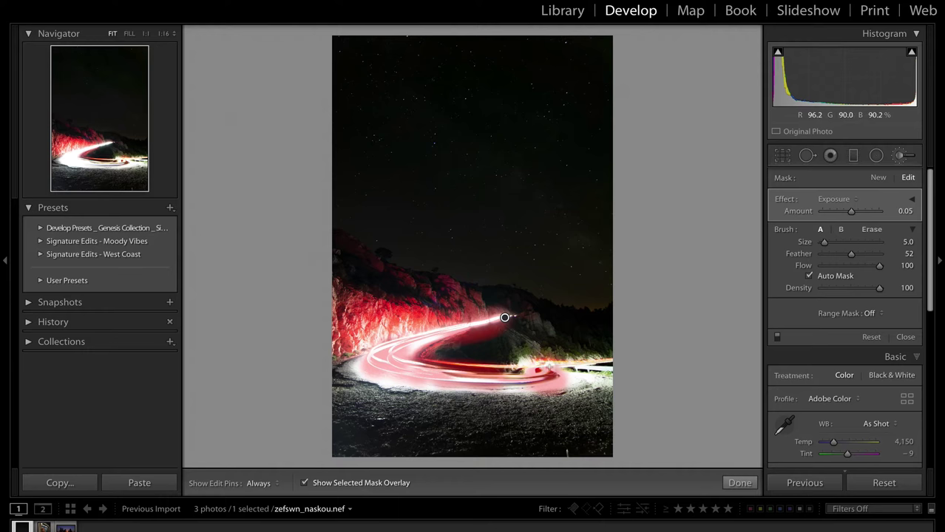
Extend the brush mask over the orange trail at the road's far end and the remaining bright road surface.
key("h")
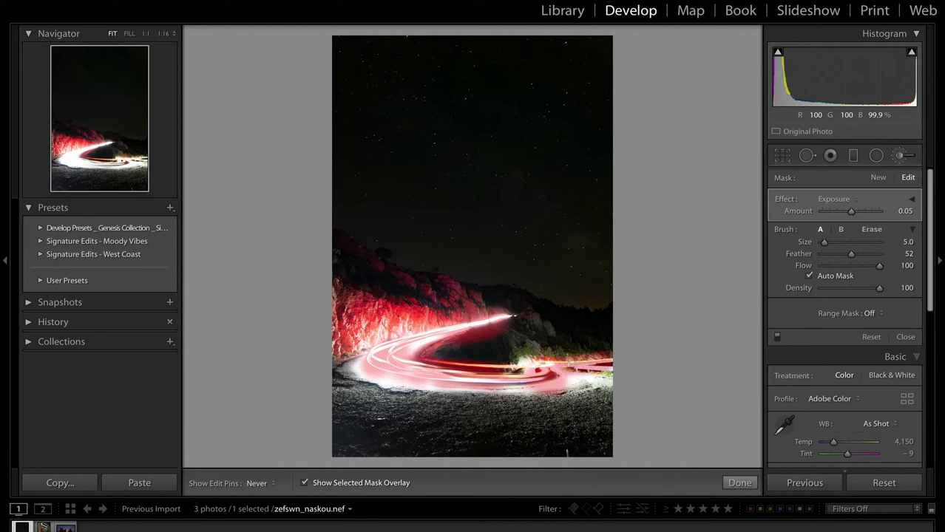
mouse_move(528, 368)
left_mouse_down()
mouse_move(583, 382)
mouse_move(455, 390)
mouse_move(371, 379)
mouse_move(363, 366)
left_mouse_up()
scroll(362, 366, "down", 4)
key("h")
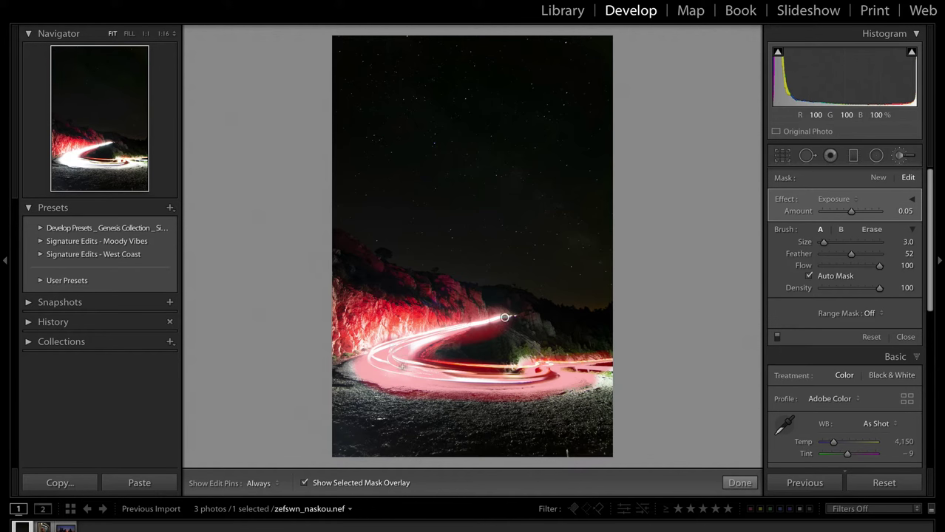
key("h")
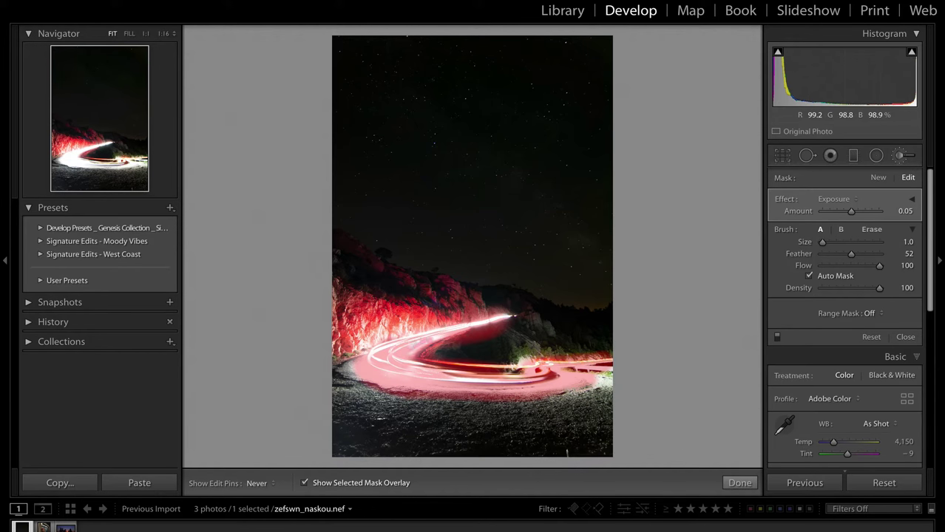
scroll(420, 342, "up", 3)
key("h")
scroll(485, 337, "down", 1)
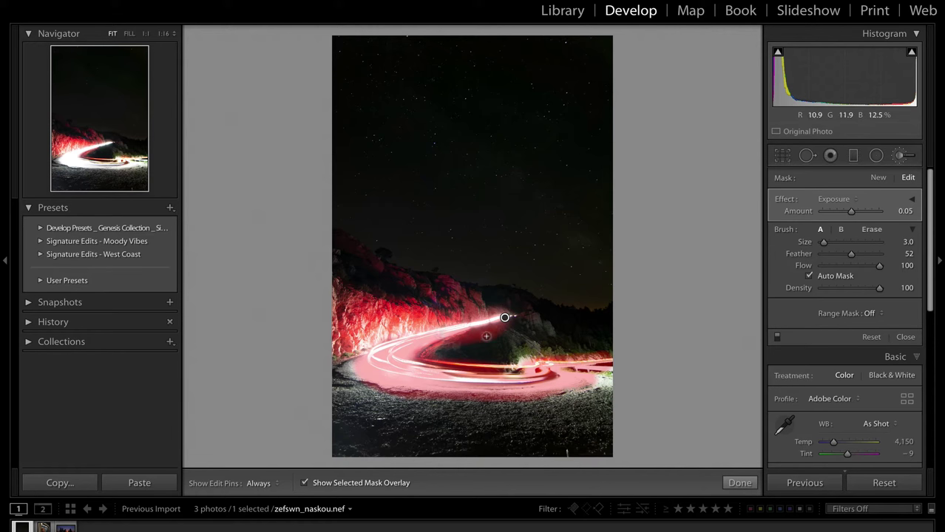
Erase the brush mask from the dark hillside inside the curve and hide the mask overlay.
key("alt")
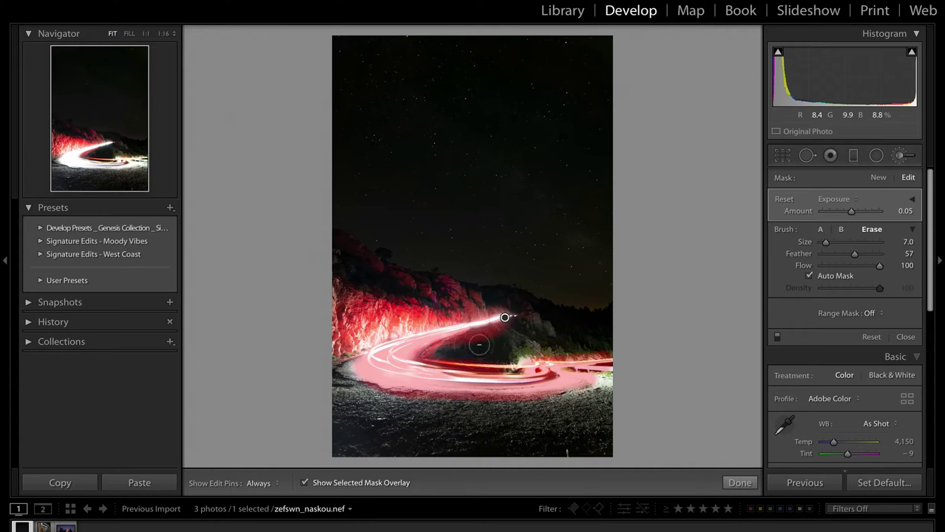
key("h")
key("h")
key("o")
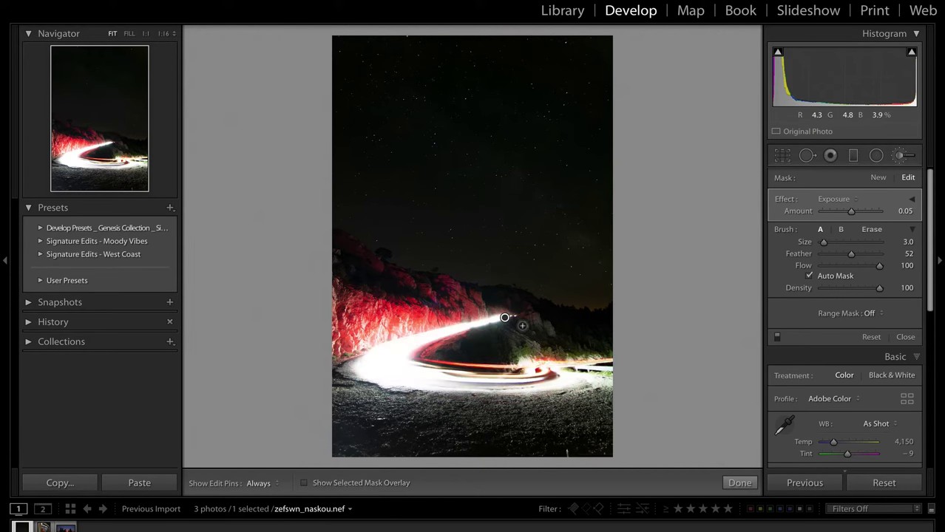
Set the light-trail mask to exposure −1.13, highlights −57, whites −20, clarity 24 and sharpness 16.
left_click(911, 199)
mouse_move(851, 267)
left_mouse_down()
mouse_move(831, 267)
mouse_move(840, 242)
left_mouse_up()
left_click_drag(841, 293, 839, 295)
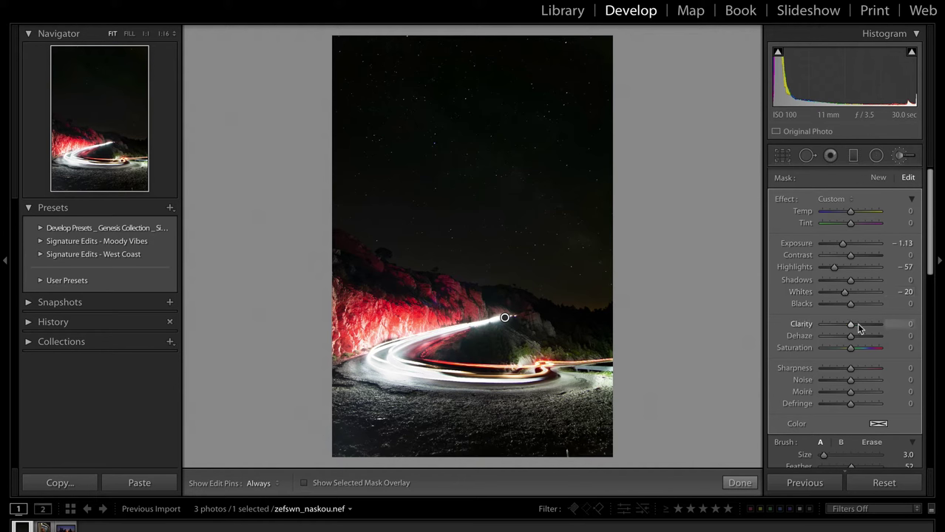
left_click_drag(858, 326, 856, 327)
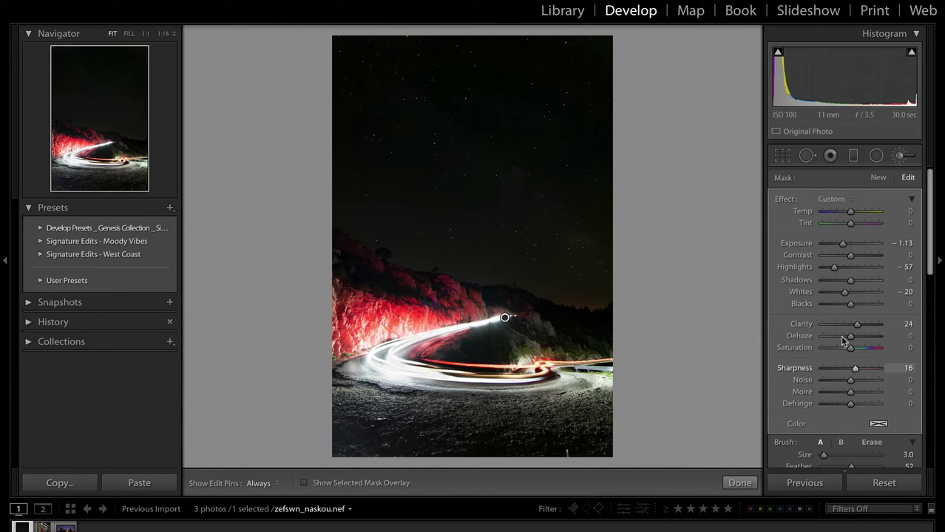
left_click(857, 305)
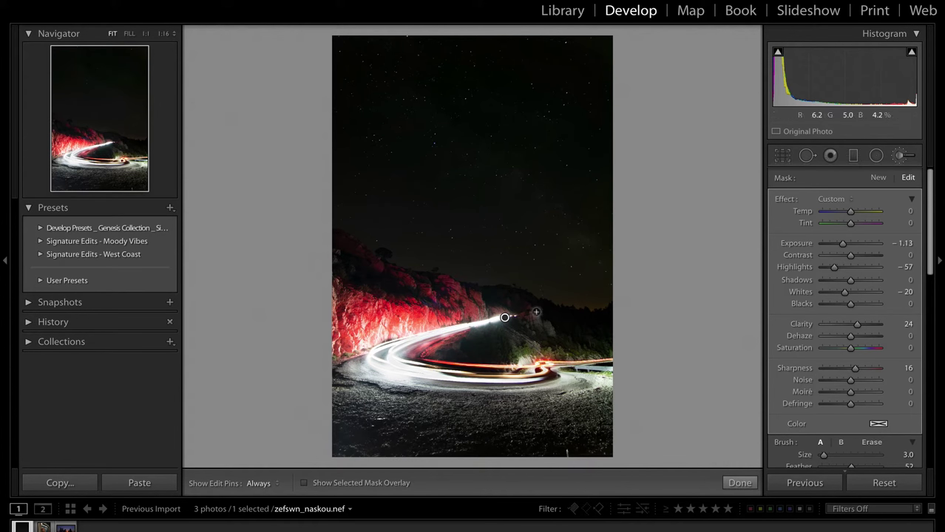
Delete the light-trail brush adjustment to compare, undo the deletion, and close the adjustment brush.
key("Delete")
key("ctrl+z")
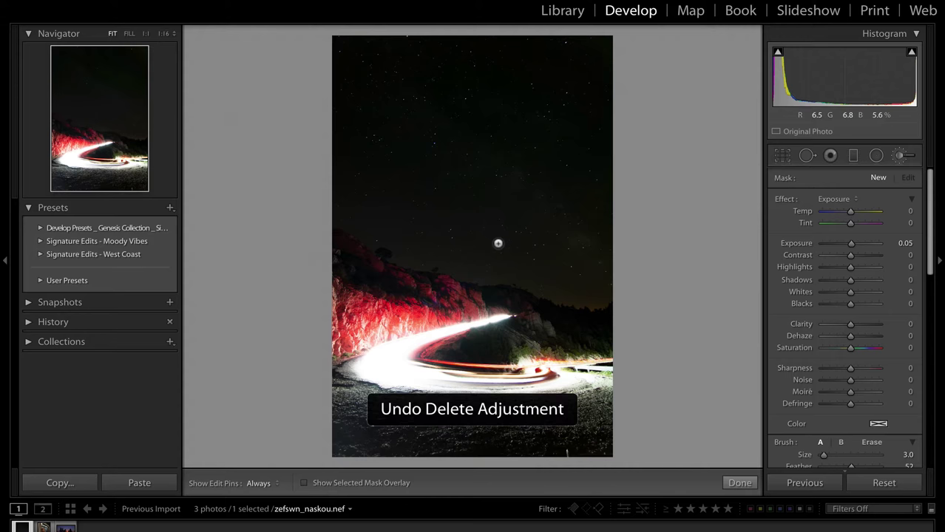
key("k")
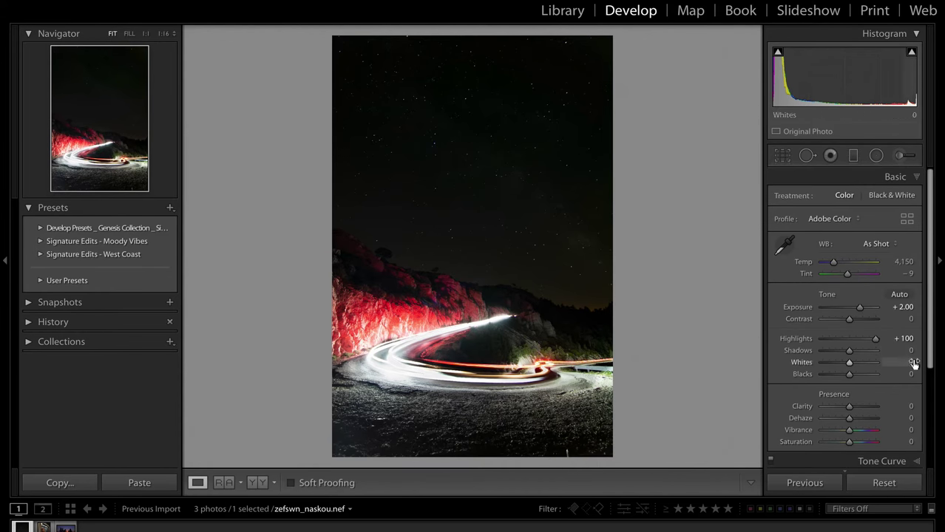
Set the photo's overall highlights to +76 and compare the edit with the original version.
left_click(867, 342)
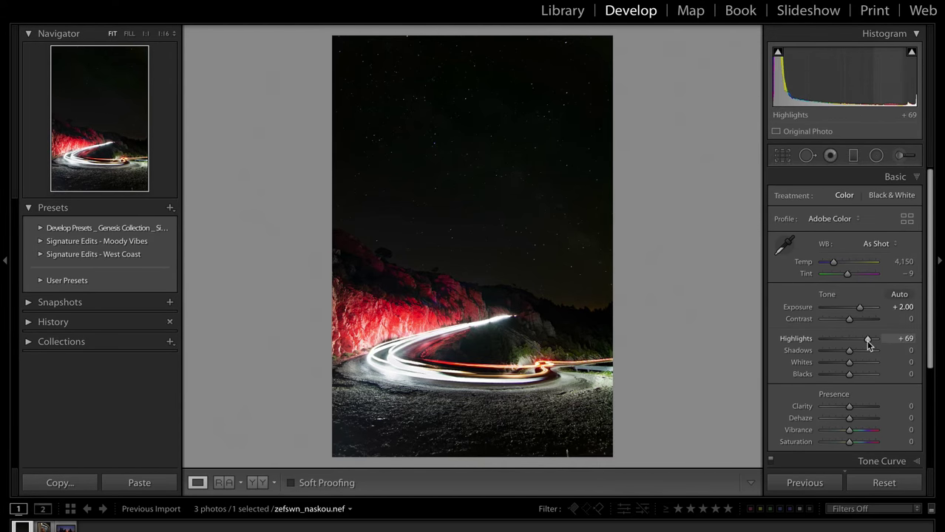
left_click_drag(864, 340, 867, 341)
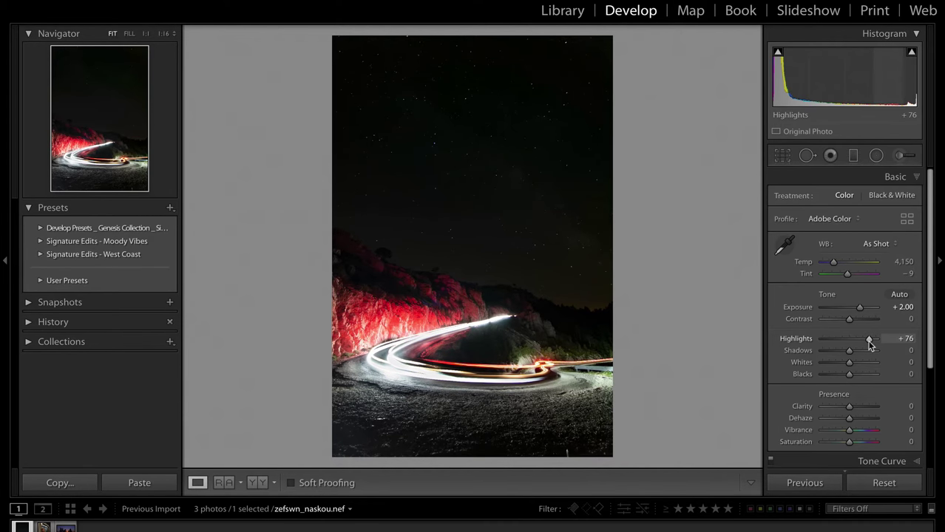
key("backslash")
key("backslash")
key("backslash")
key("backslash")
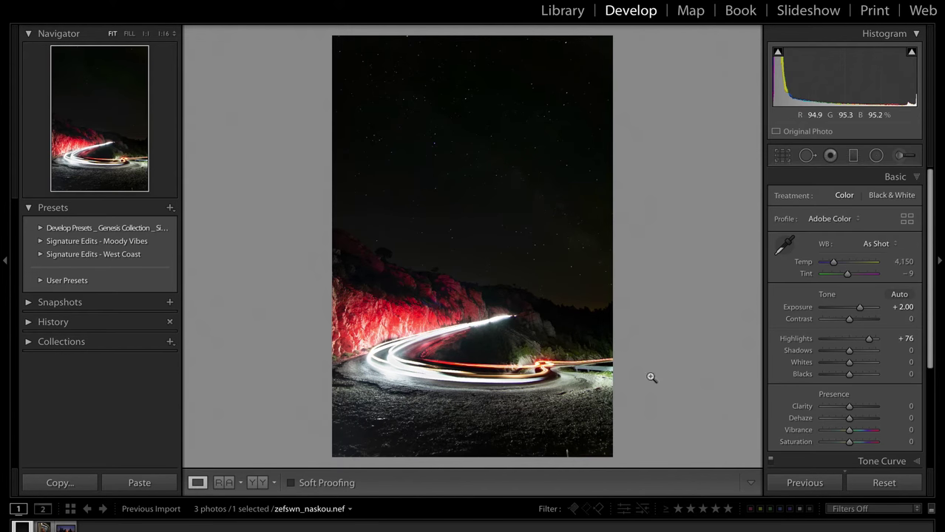
Warm the temperature of the light-trail brush mask and set its saturation to 34.
left_click(900, 156)
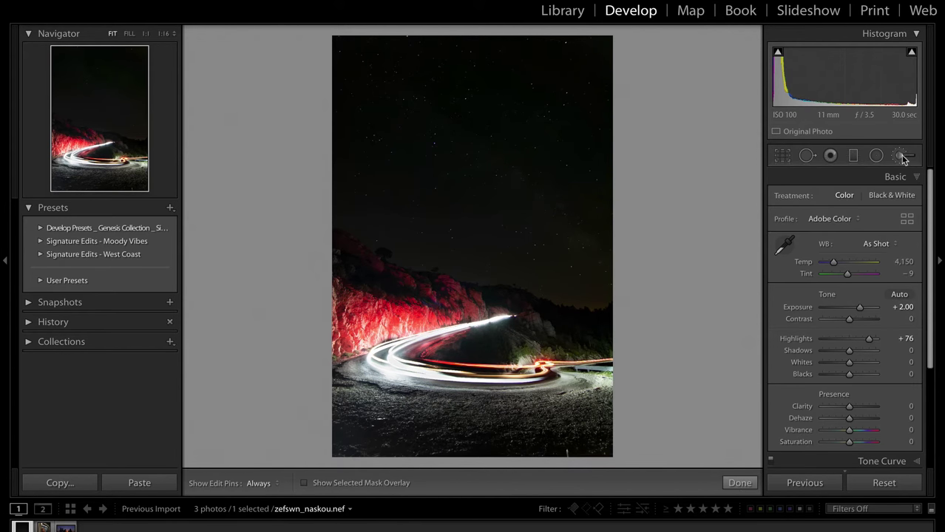
left_click(505, 318)
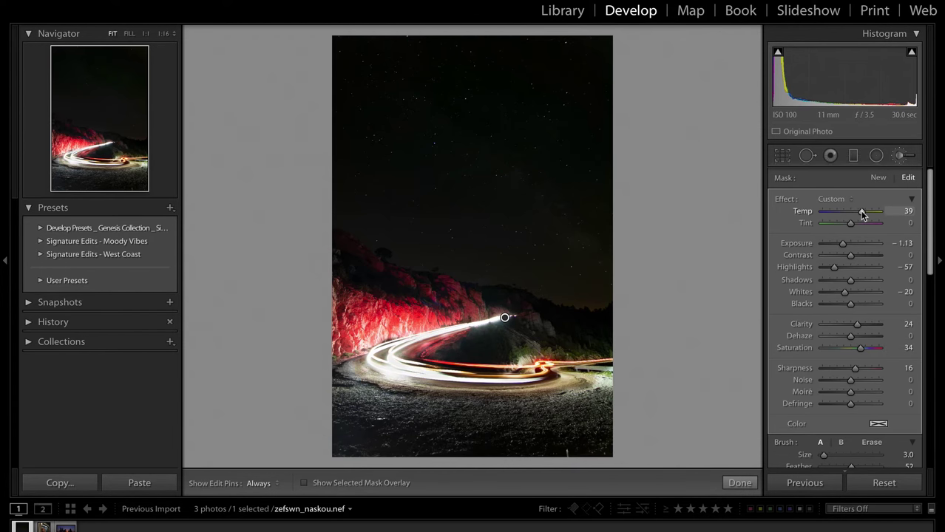
left_click_drag(846, 214, 858, 215)
key("k")
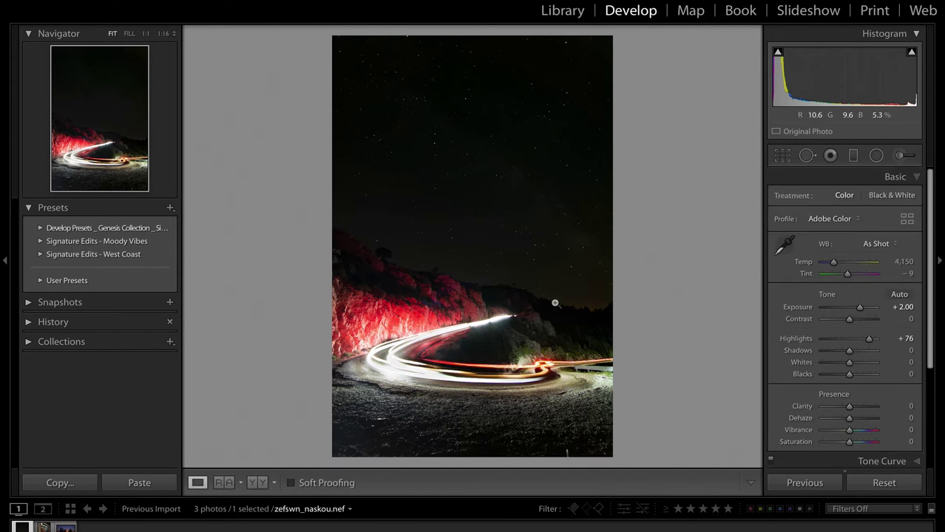
Lower the photo's overall exposure to +1.67.
key("shift+minus")
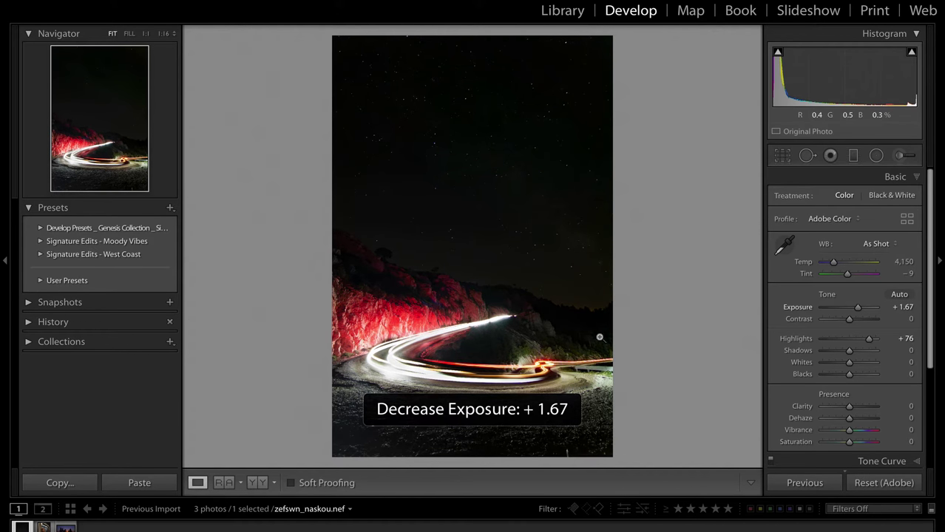
Raise the photo's overall exposure to +2.00 and open the adjustment brush with its new-mask effect values reset to zero.
key("shift+equal")
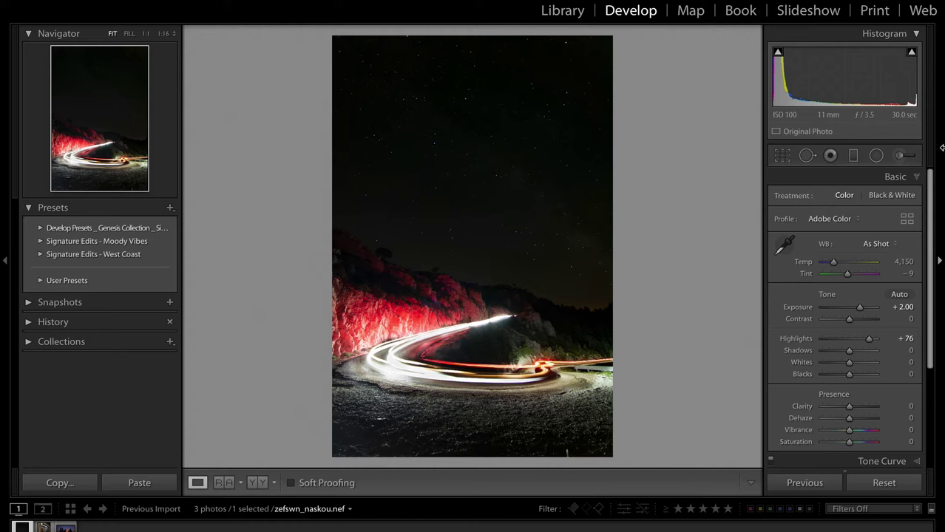
left_click(901, 156)
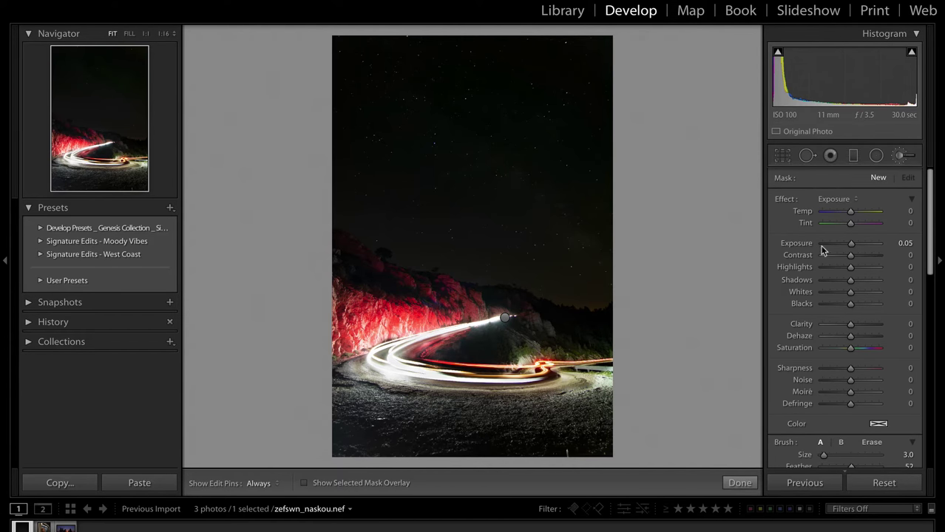
left_click(784, 198, "alt")
Paint a new brush mask over the sky with a size 18 brush, showing the mask overlay.
scroll(434, 170, "up", 5)
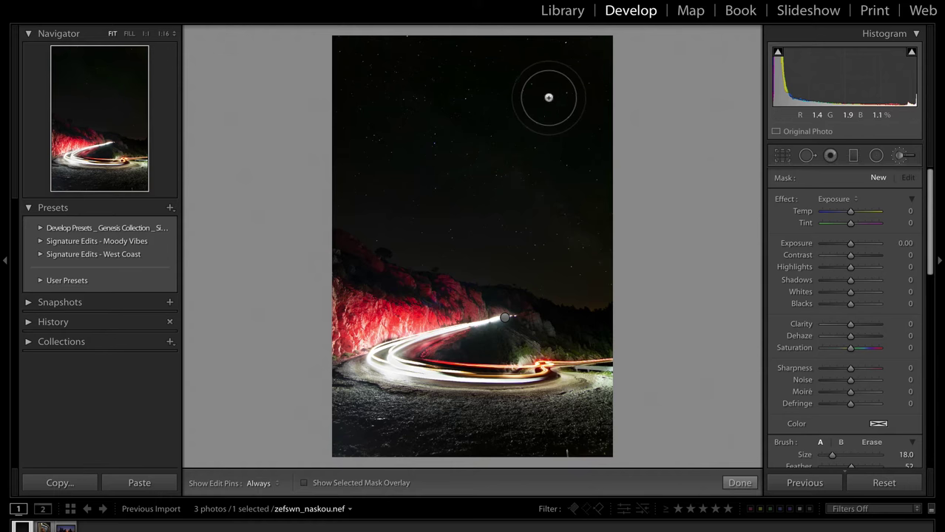
key("Delete")
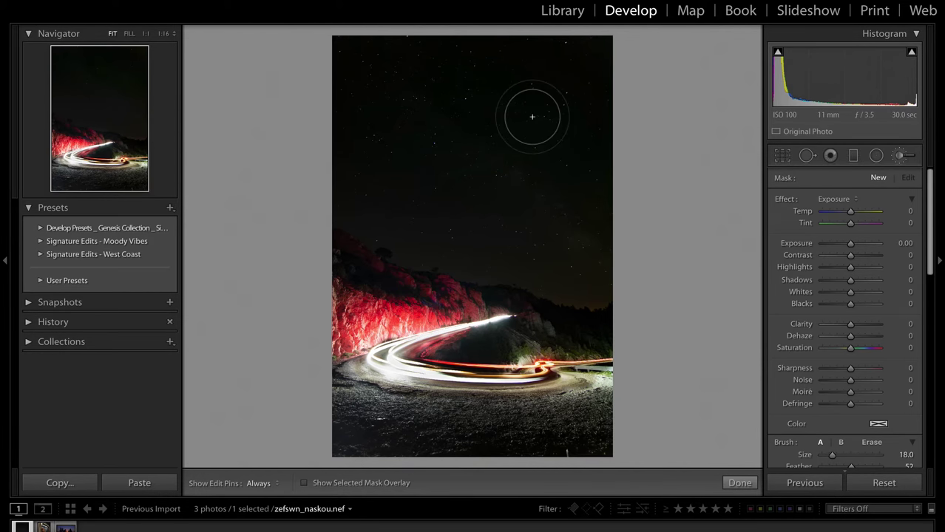
key("ctrl+z")
key("o")
key("h")
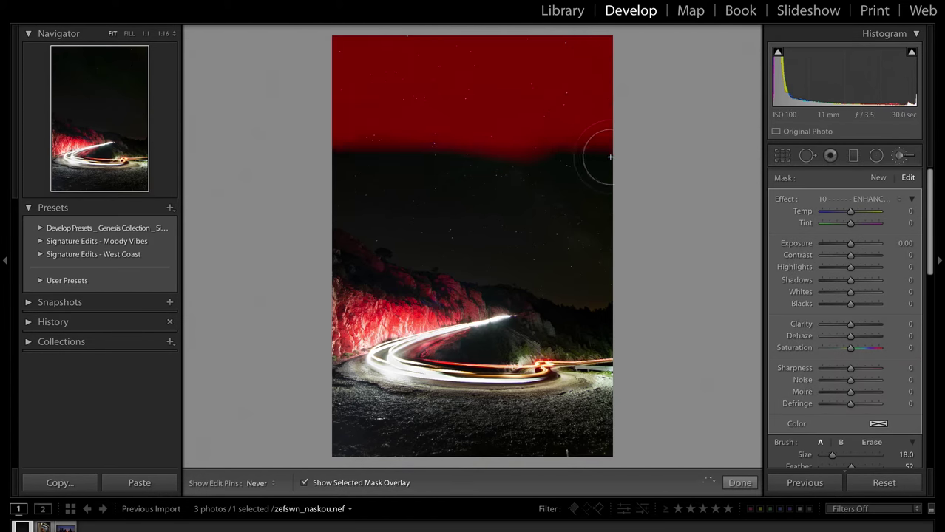
left_click_drag(607, 156, 348, 164)
mouse_move(606, 159)
left_mouse_down()
mouse_move(343, 186)
mouse_move(406, 199)
mouse_move(448, 222)
mouse_move(606, 196)
left_mouse_up()
key("h")
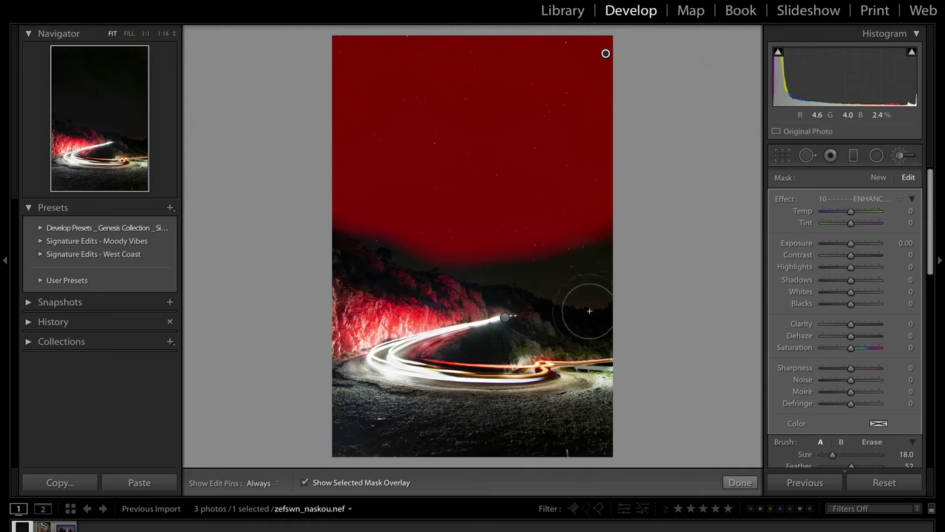
Set the brush feather to 77 and flow to 38, and extend the sky mask softly toward the horizon.
scroll(828, 384, "down", 3)
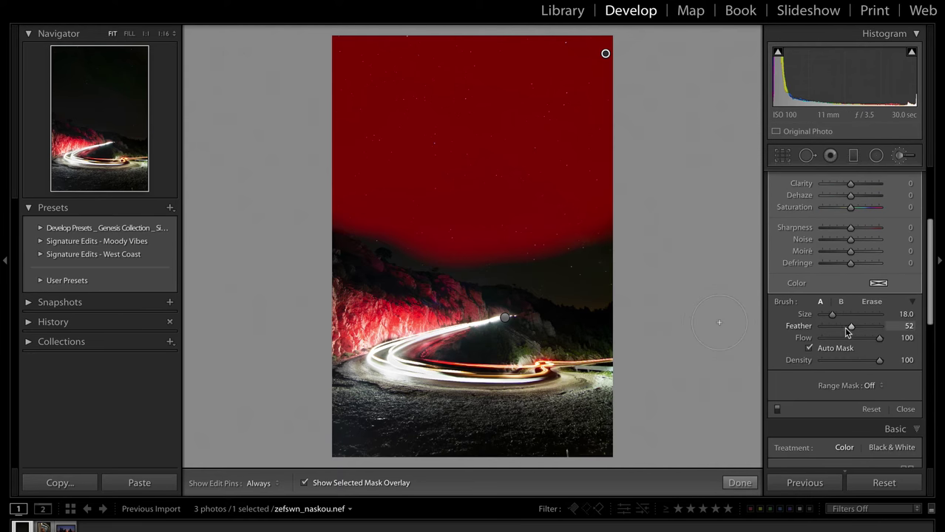
left_click_drag(879, 337, 843, 337)
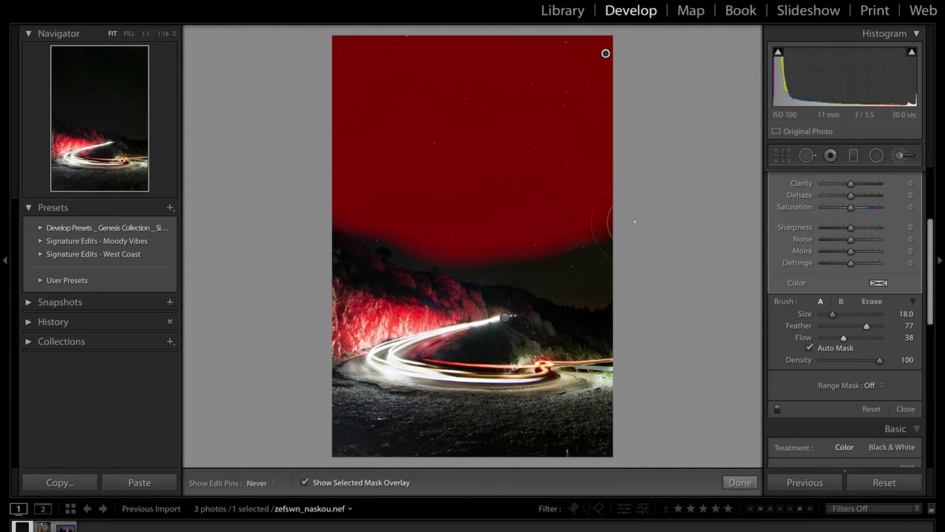
mouse_move(634, 222)
left_mouse_down()
mouse_move(480, 242)
mouse_move(639, 217)
mouse_move(508, 224)
mouse_move(655, 204)
mouse_move(475, 238)
mouse_move(644, 210)
mouse_move(507, 224)
left_mouse_up()
key("h")
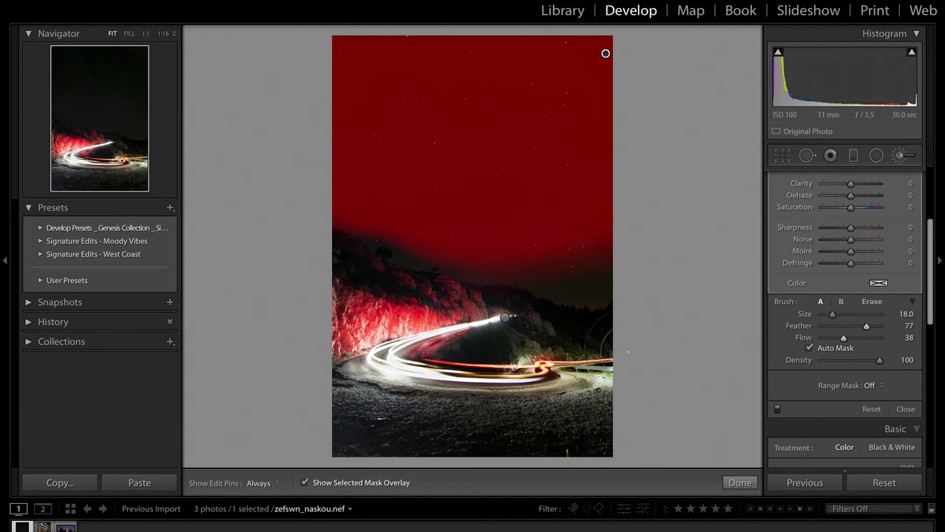
key("h")
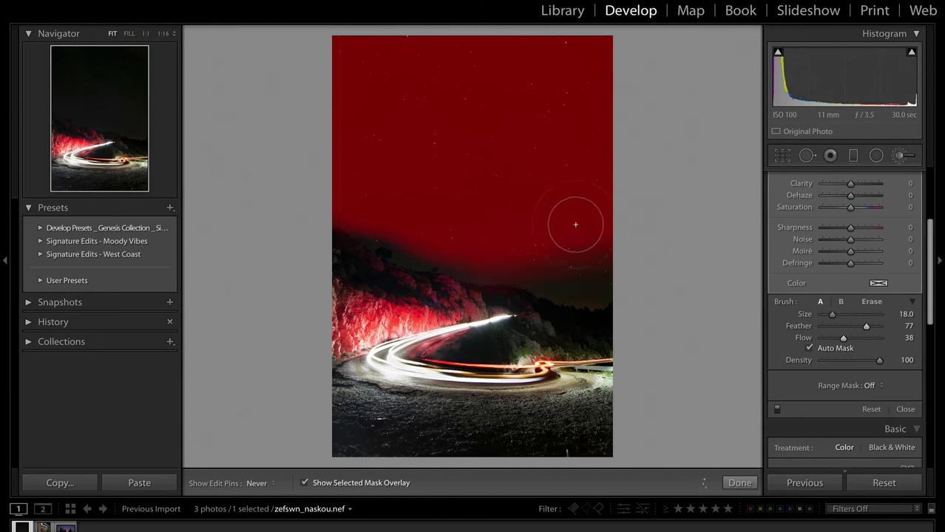
Refine the sky mask along the ridge with a size 11 brush and hide the mask overlay.
key("h")
key("bracketleft")
key("bracketleft")
key("bracketleft")
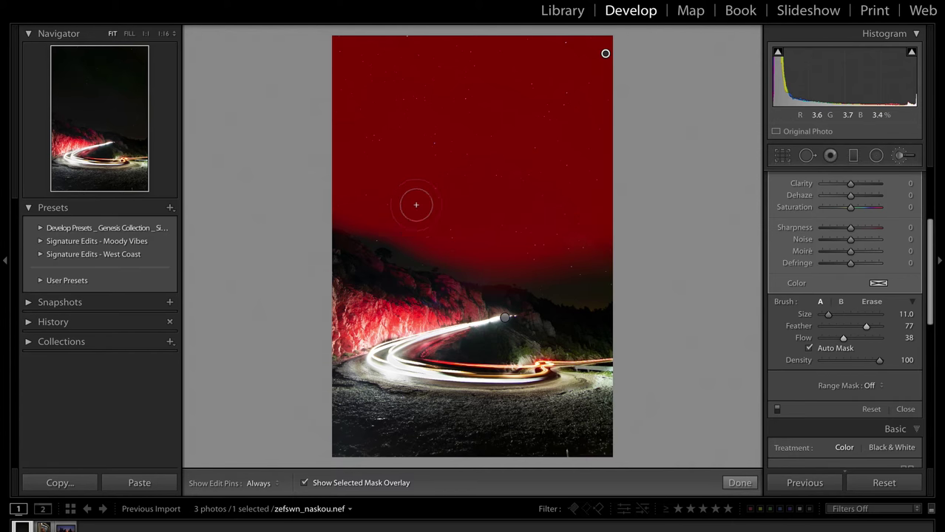
key("h")
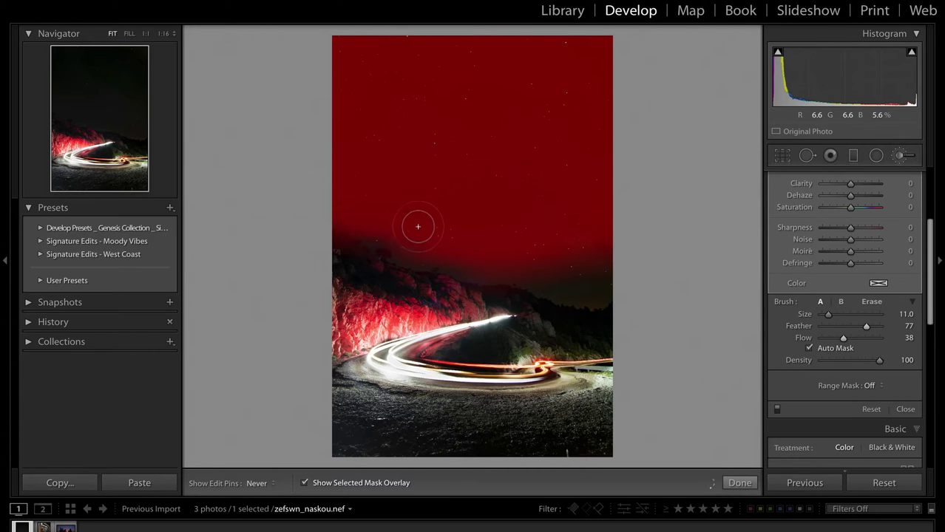
key("h")
key("o")
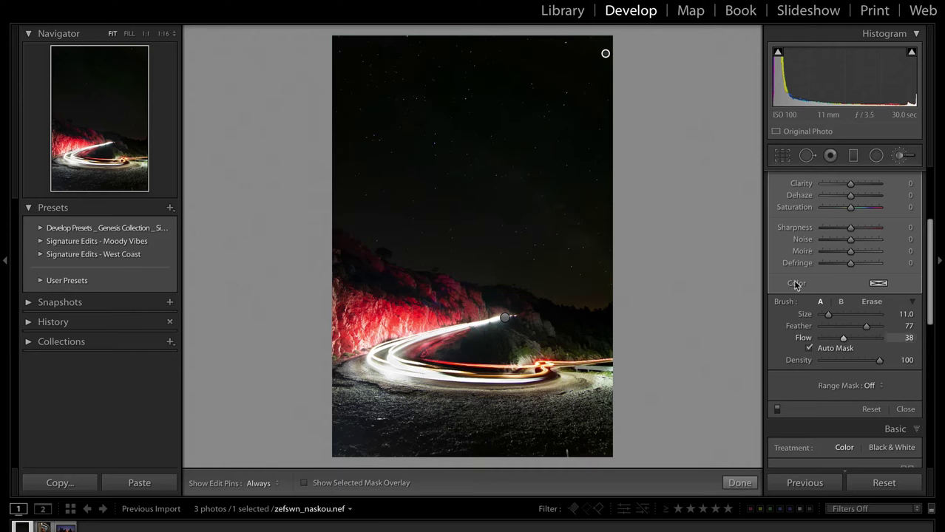
Apply the 11 Add Texture effect preset to the sky mask.
scroll(842, 296, "up", 4)
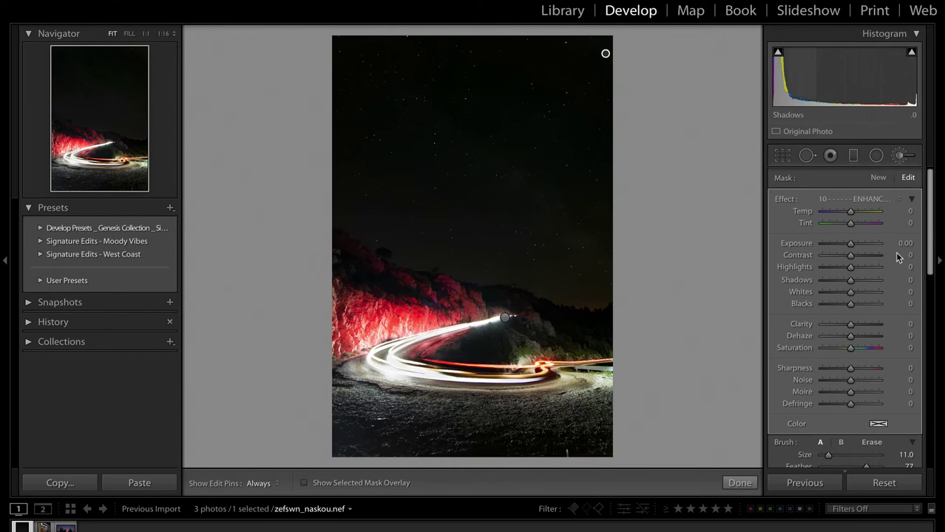
left_click(863, 201)
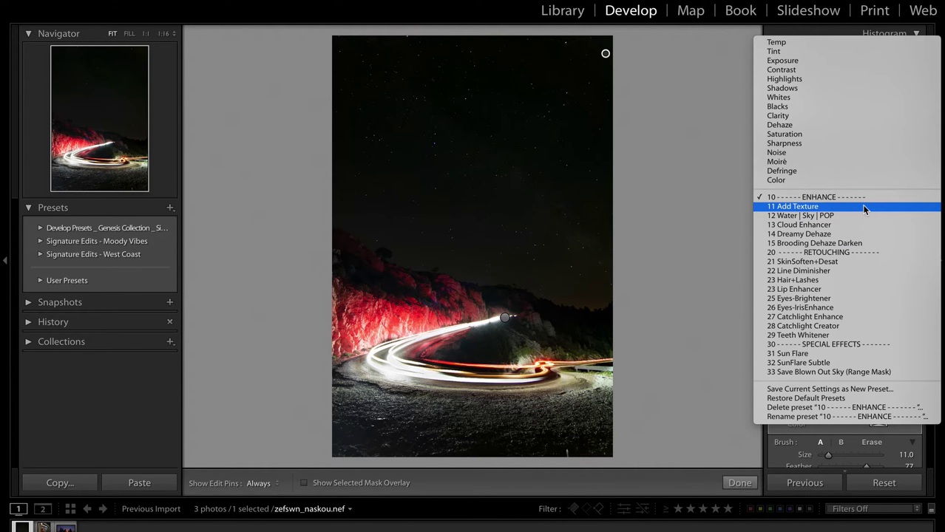
left_click(863, 207)
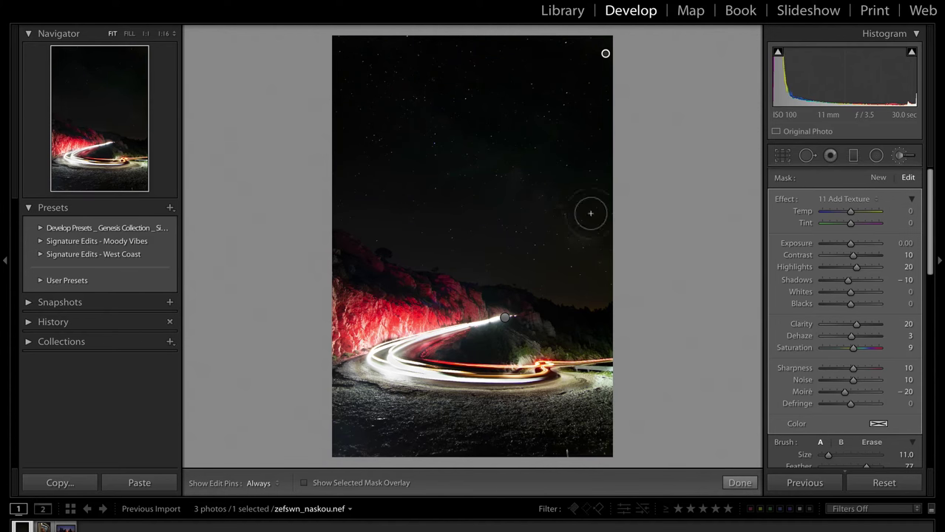
Set the sky mask's shadows to 37 and its clarity to 48.
left_click(863, 281)
left_click_drag(863, 280, 859, 280)
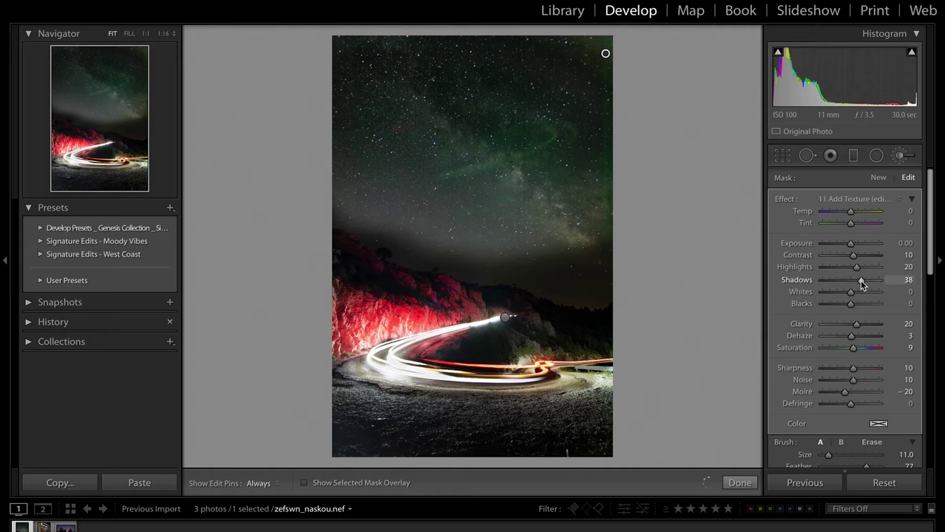
left_click(862, 325)
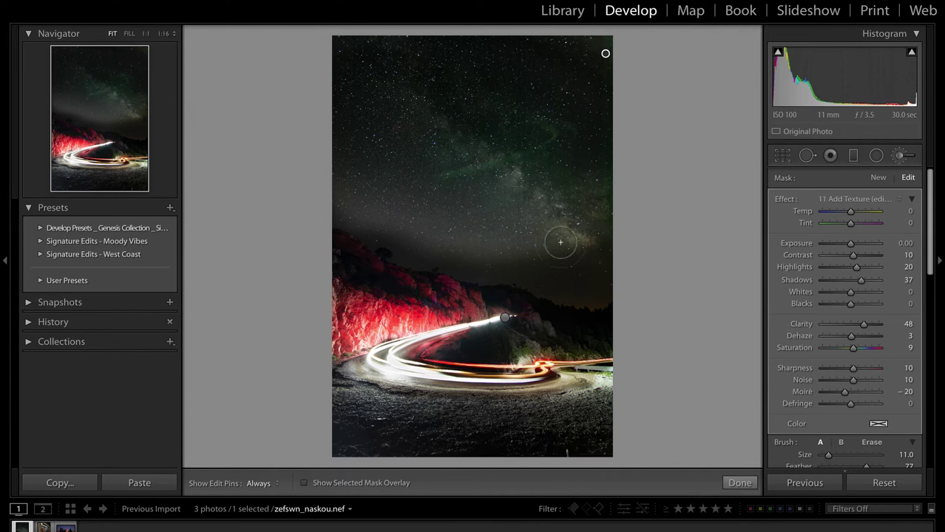
Compare the brightened sky edit with the original version of the photo.
scroll(559, 242, "down", 1)
key("backslash")
key("backslash")
key("backslash")
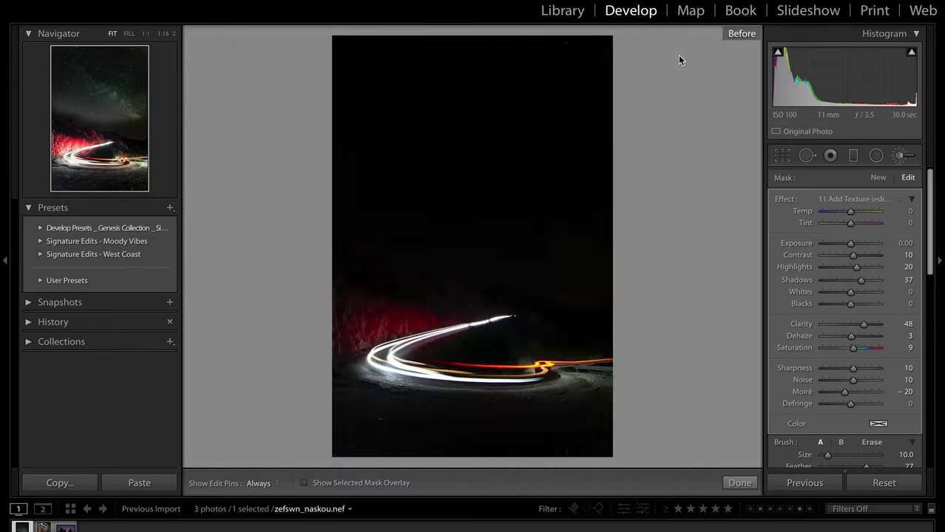
key("backslash")
Extend the sky mask over the dark area above the horizon with a size 15 brush.
scroll(574, 213, "up", 5)
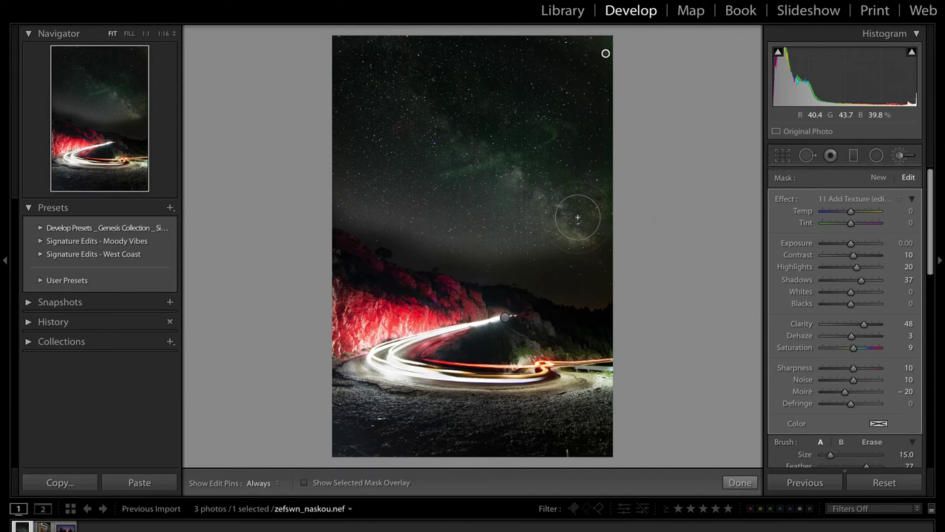
key("h")
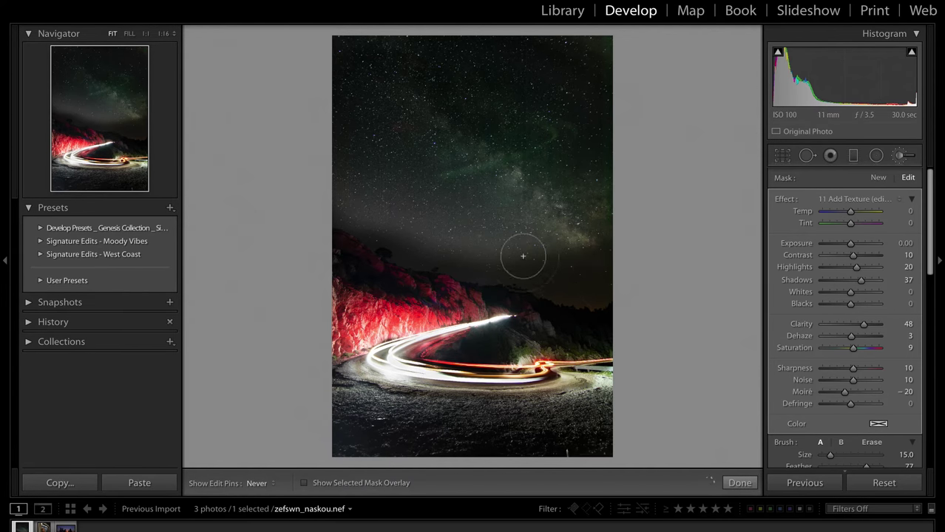
key("h")
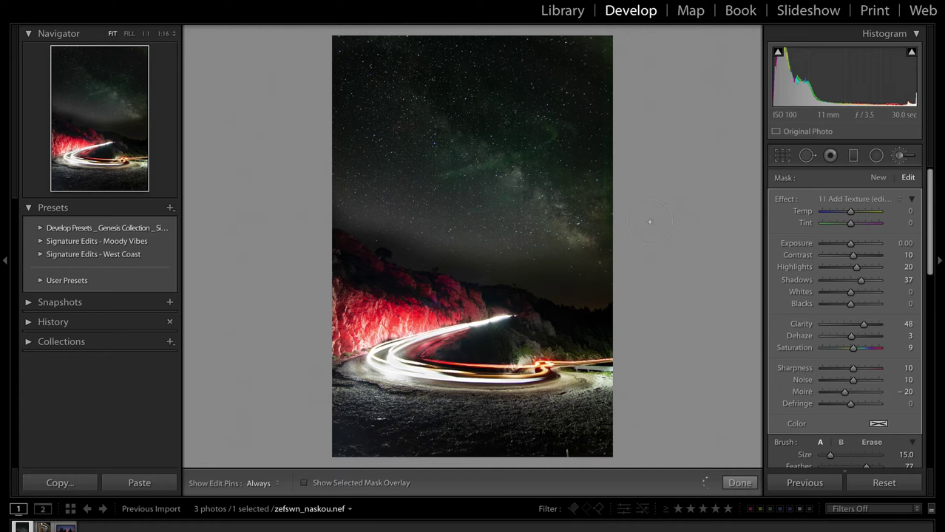
key("h")
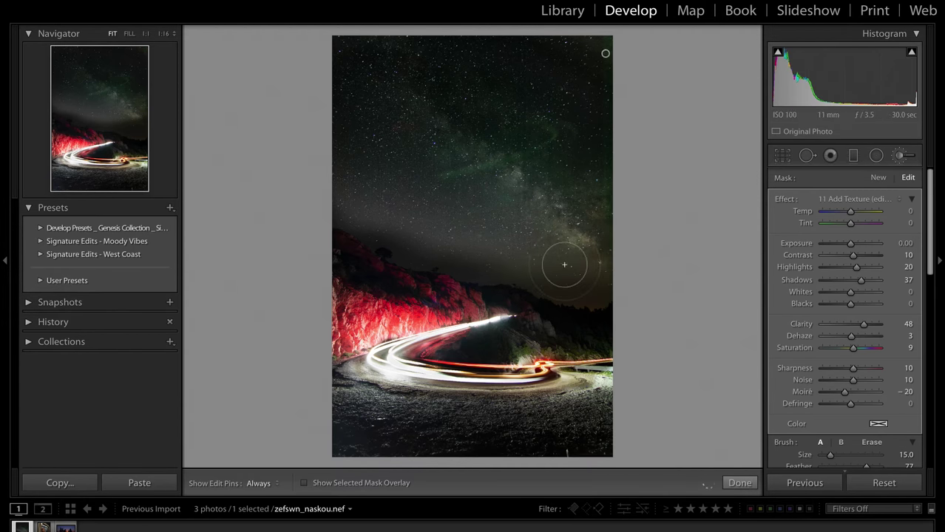
Paint the sky mask down to the mountain ridge line with a size 10 brush, keeping Auto Mask on.
key("bracketleft")
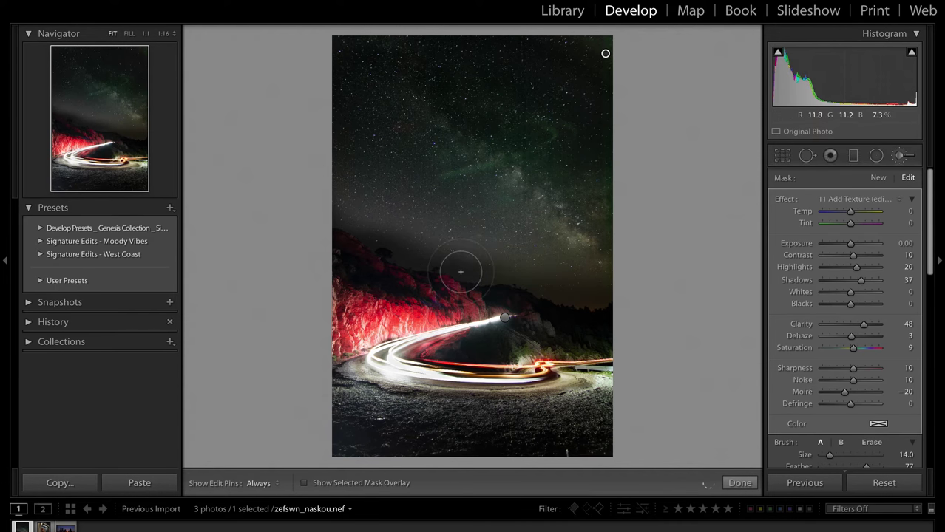
key("bracketleft")
key("bracketleft")
key("bracketleft")
key("bracketleft")
mouse_move(499, 271)
left_mouse_down()
mouse_move(400, 255)
mouse_move(434, 255)
mouse_move(397, 245)
mouse_move(378, 226)
mouse_move(423, 209)
left_mouse_up()
scroll(828, 369, "down", 3)
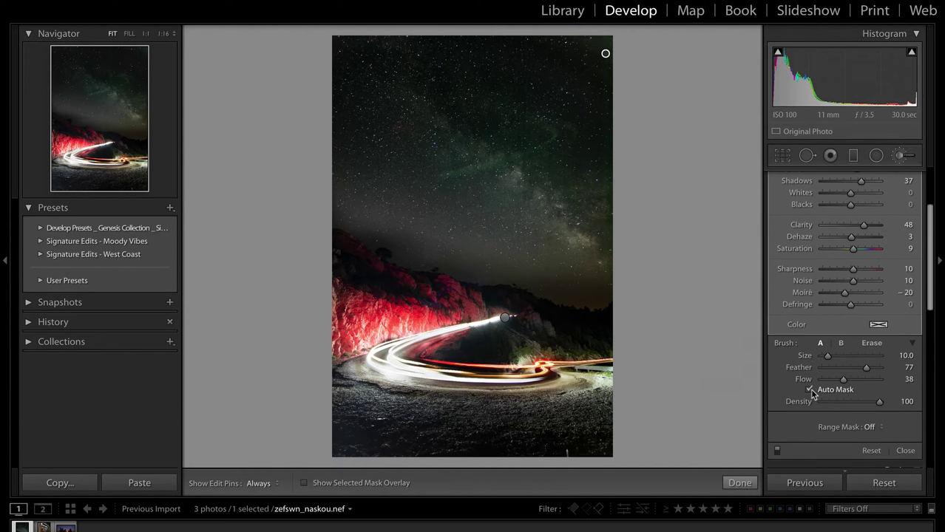
key("h")
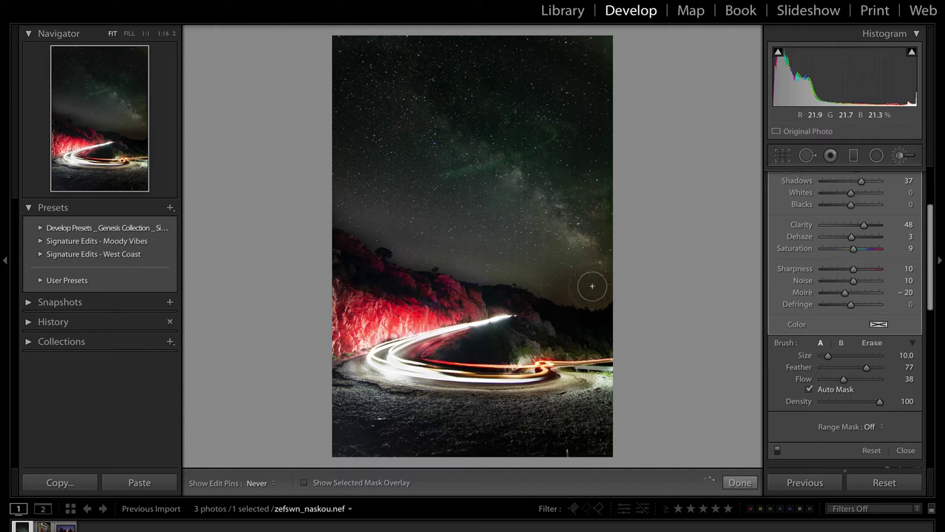
key("h")
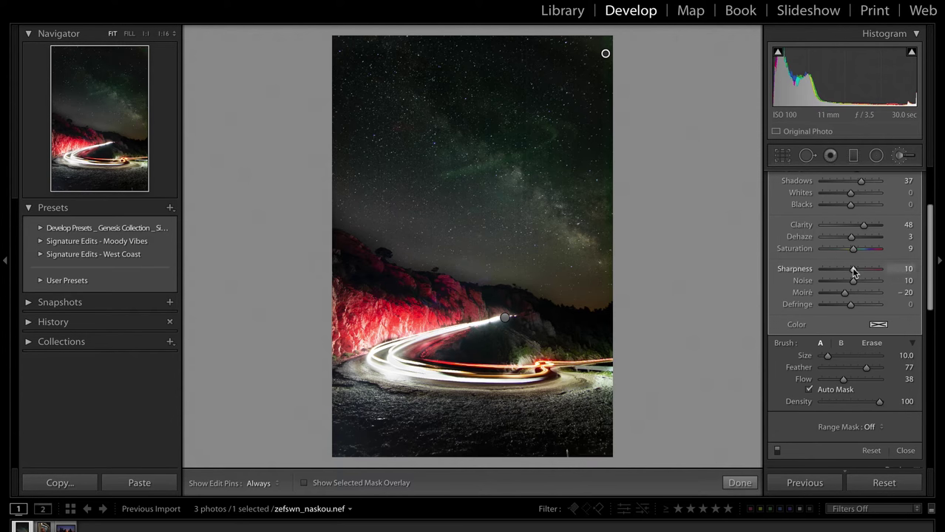
Set the sky mask's whites to 42 and touch up the sky above the ridge with a size 11 brush.
scroll(861, 270, "up", 3)
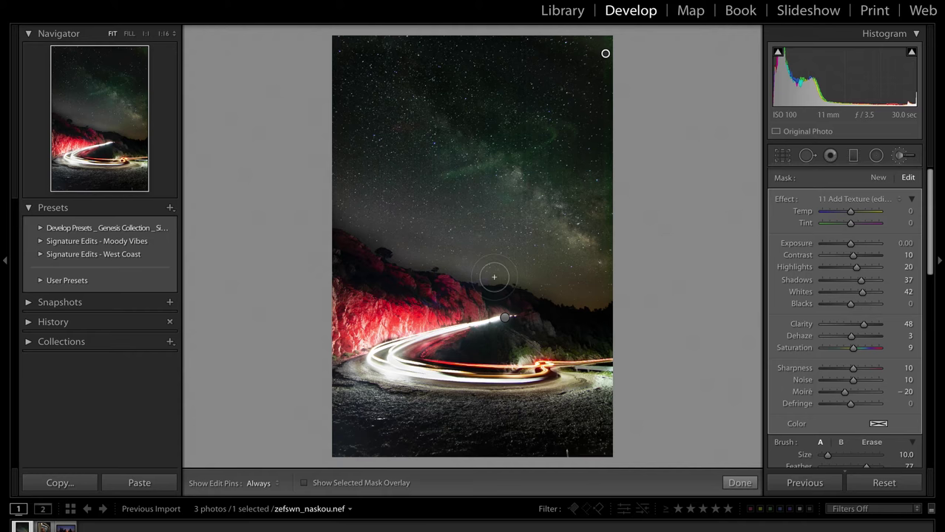
key("bracketright")
key("h")
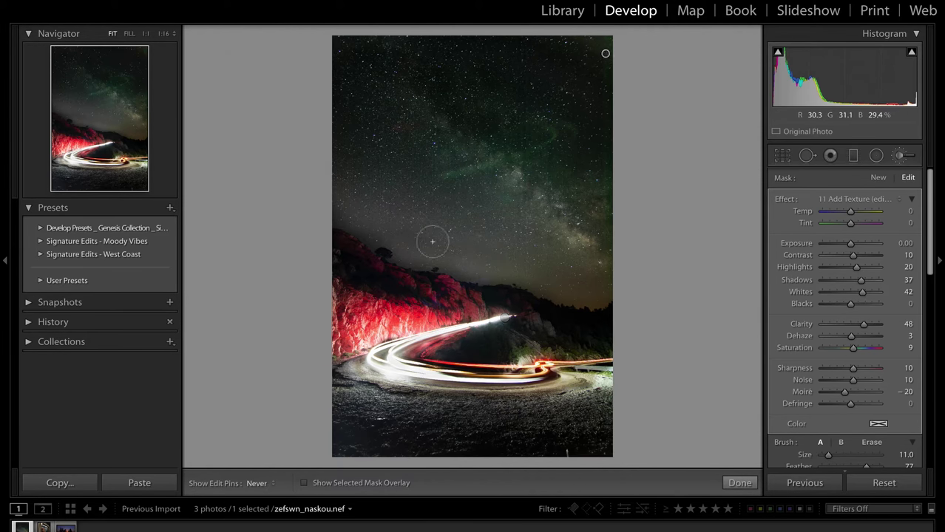
key("h")
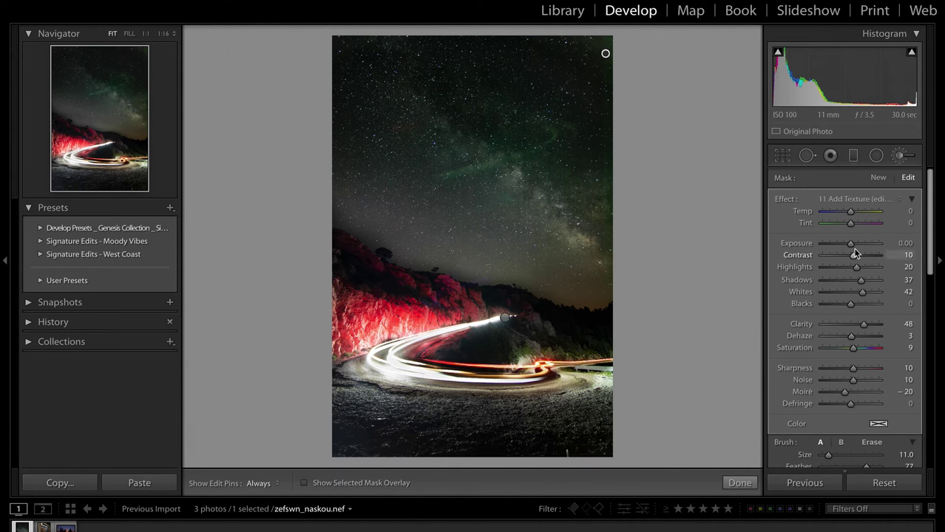
Set the sky mask's blacks to 3 and cool its temperature to −47.
left_click_drag(850, 303, 855, 303)
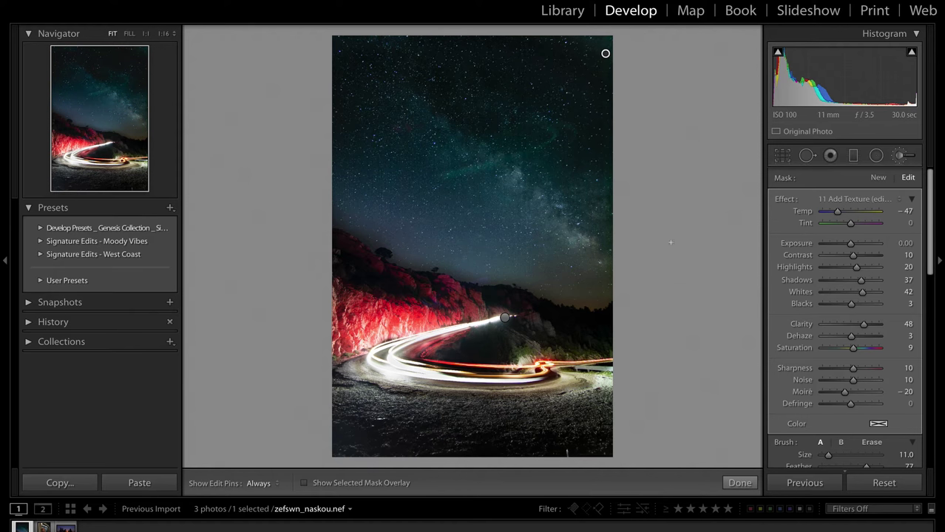
key("h")
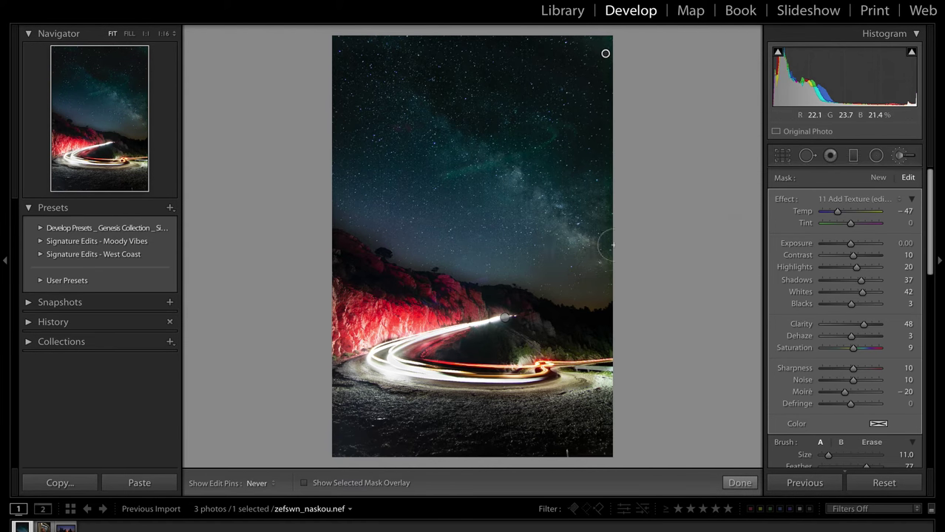
key("h")
Start a new brush mask on the sky just above the ridge with a size 15 brush and set its temperature to −25.
left_click(879, 179)
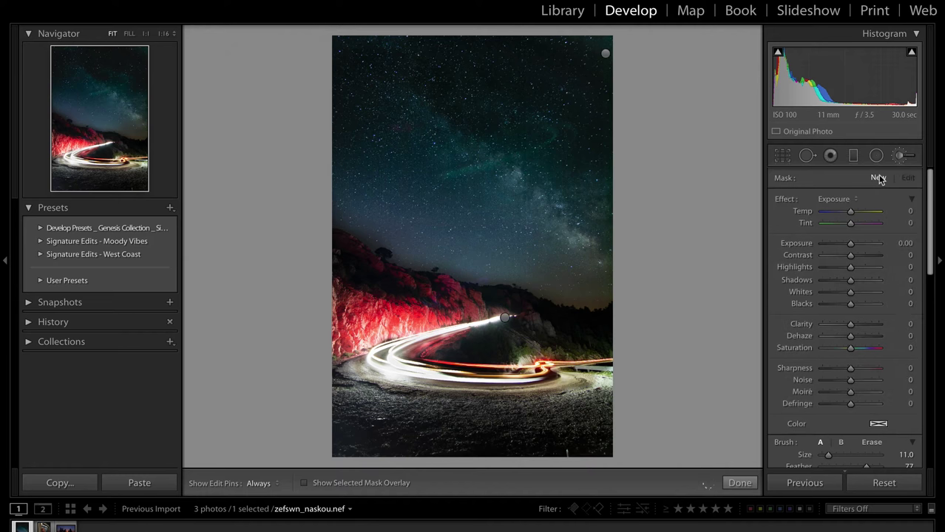
scroll(614, 291, "up", 4)
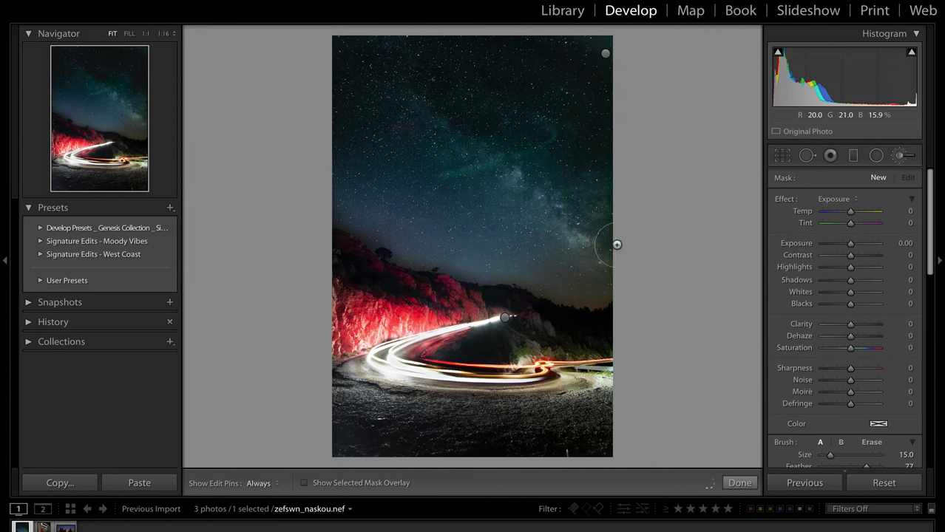
key("h")
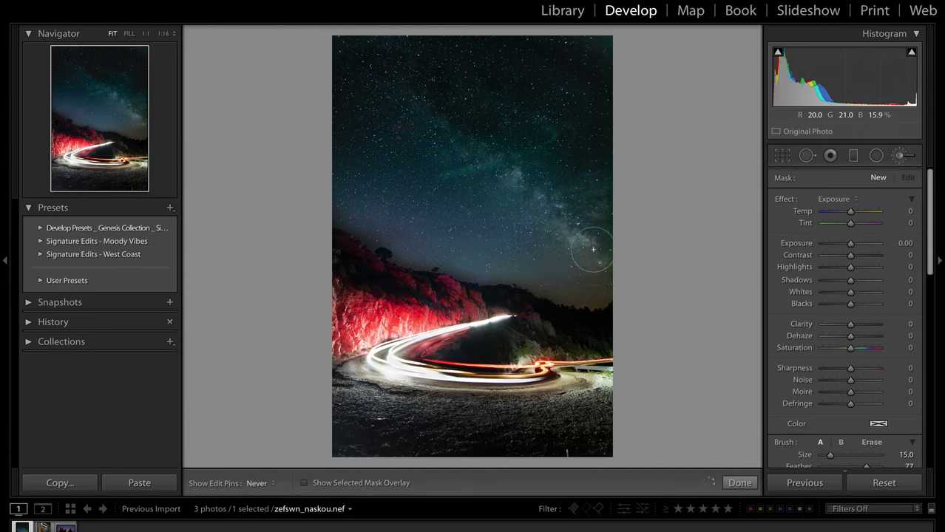
key("ctrl+z")
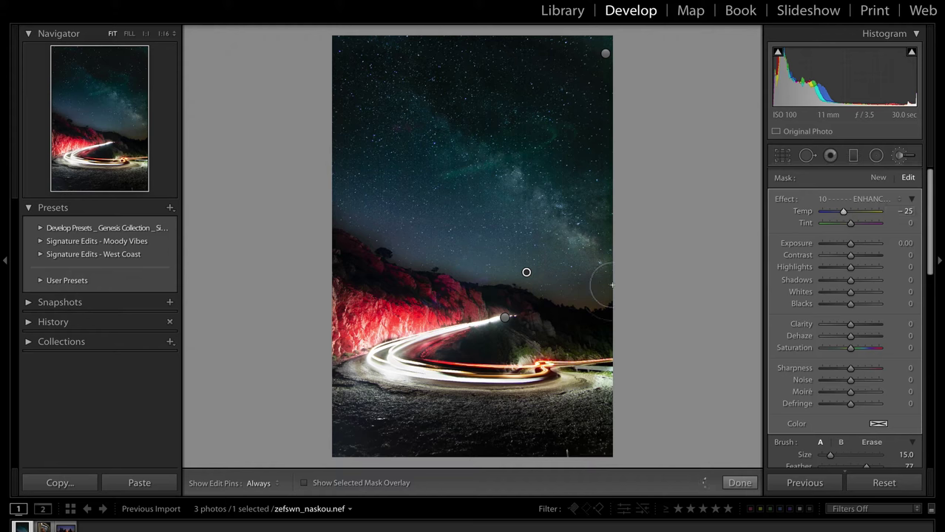
Reduce the brush size to 7, set the lower sky mask's contrast to 30 and saturation to −9, and finish the brush edit.
scroll(565, 290, "down", 1)
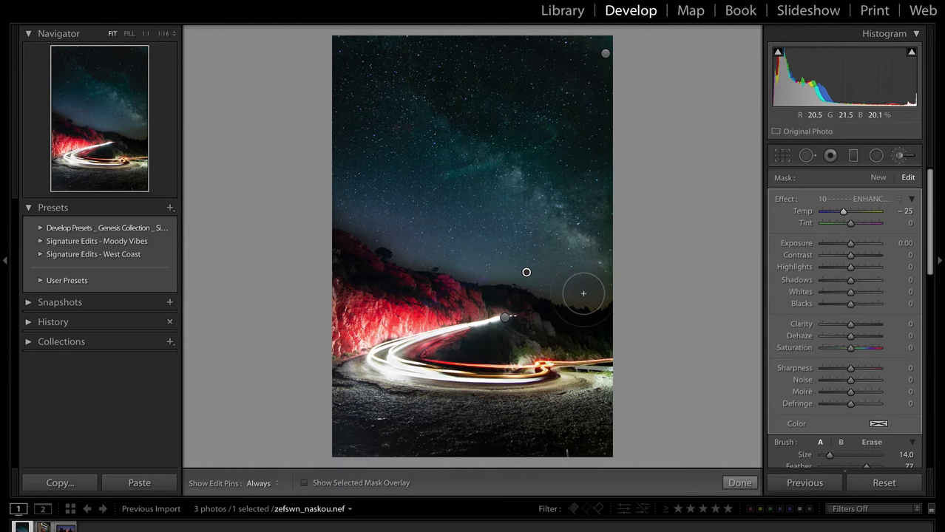
scroll(510, 285, "down", 1)
scroll(501, 286, "down", 6)
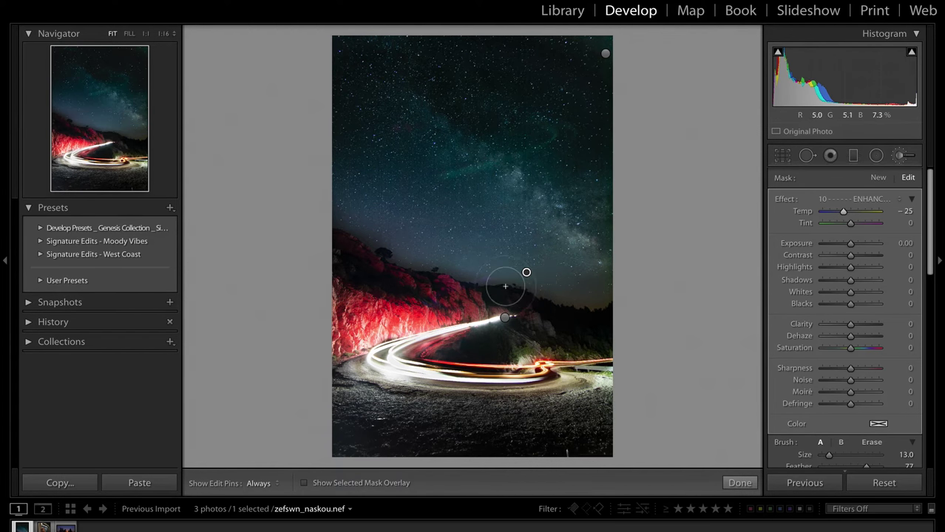
key("h")
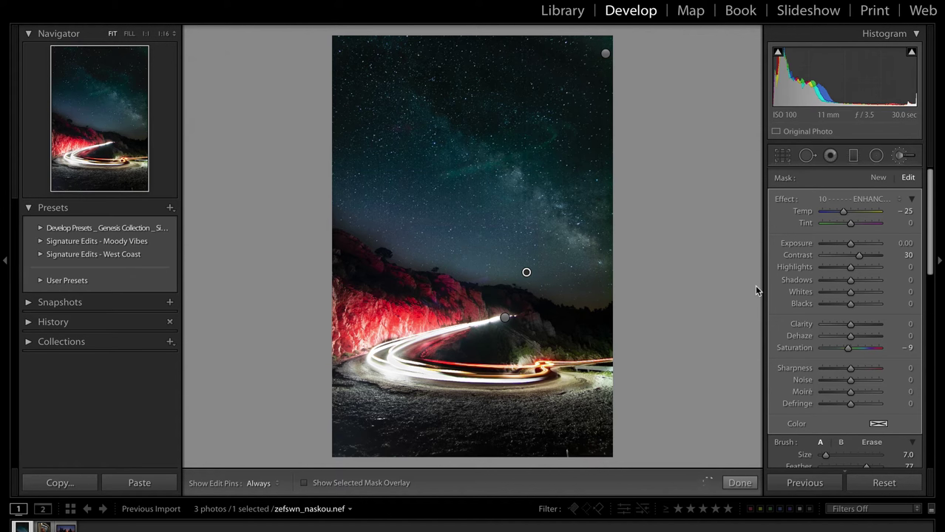
key("k")
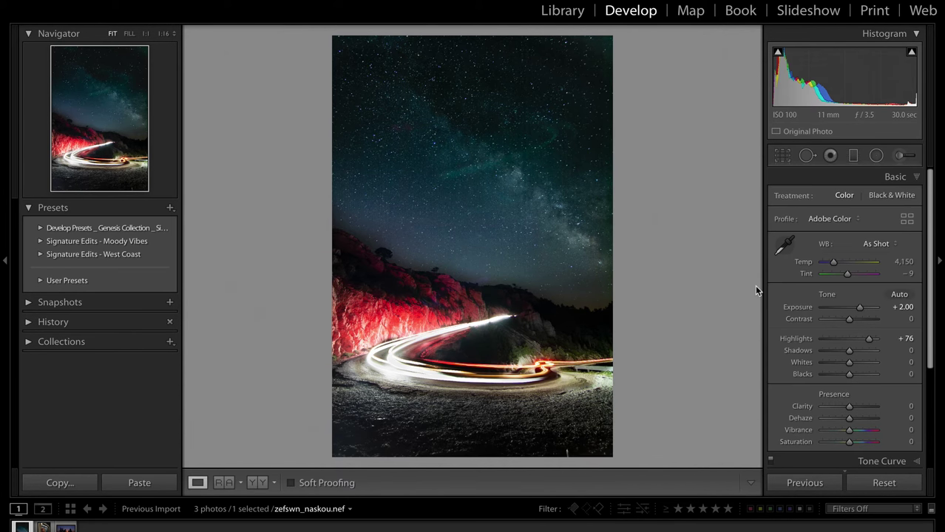
Lower the photo's overall exposure to +1.67.
key("minus")
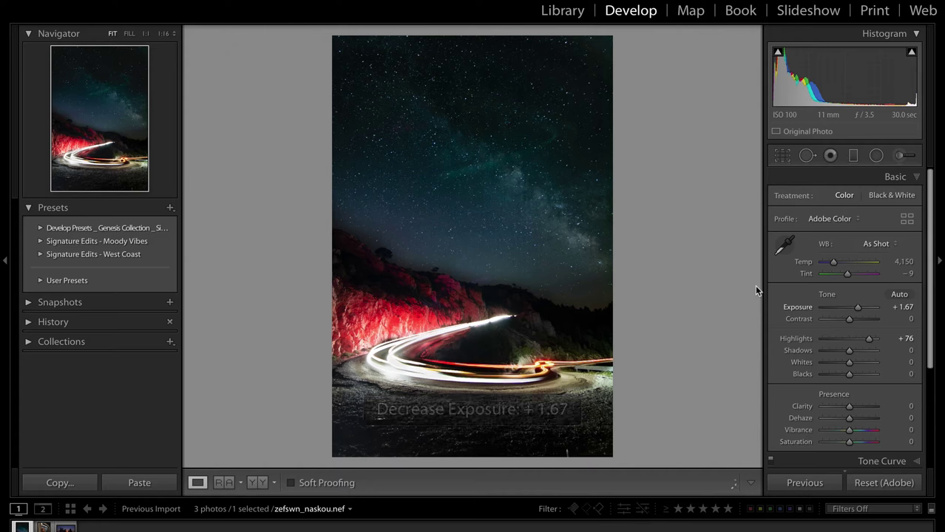
scroll(851, 331, "down", 3)
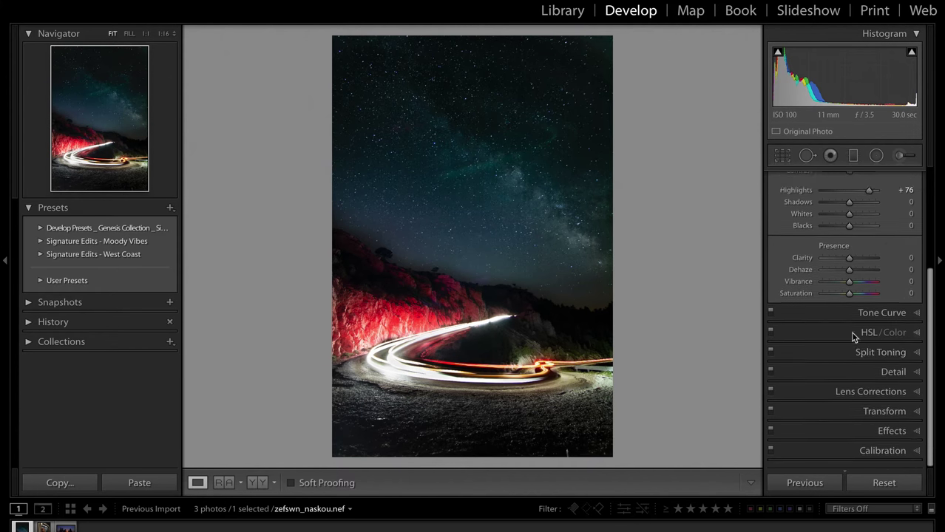
Prepare a new adjustment brush mask for the mountain ridge using the Clarity effect at 23.
left_click(900, 157)
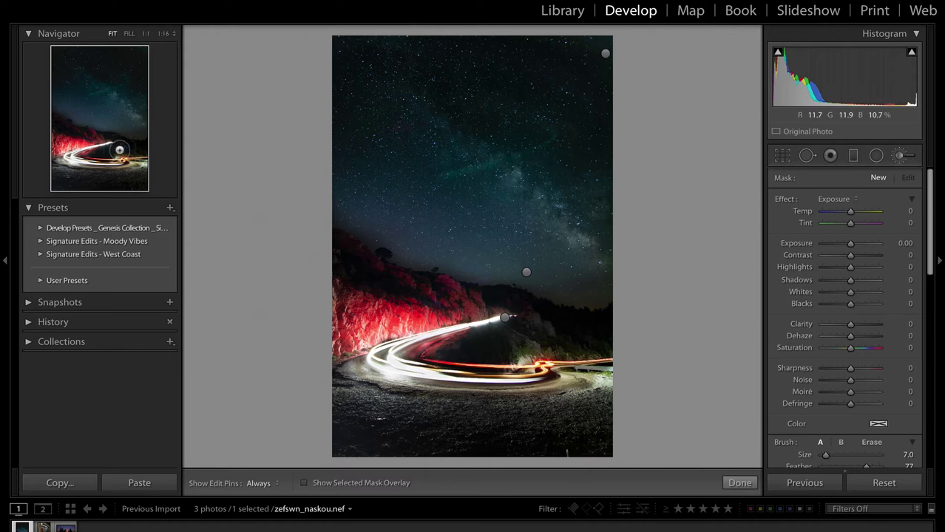
left_click(145, 35)
mouse_move(111, 144)
left_mouse_down()
mouse_move(157, 139)
mouse_move(124, 138)
left_mouse_up()
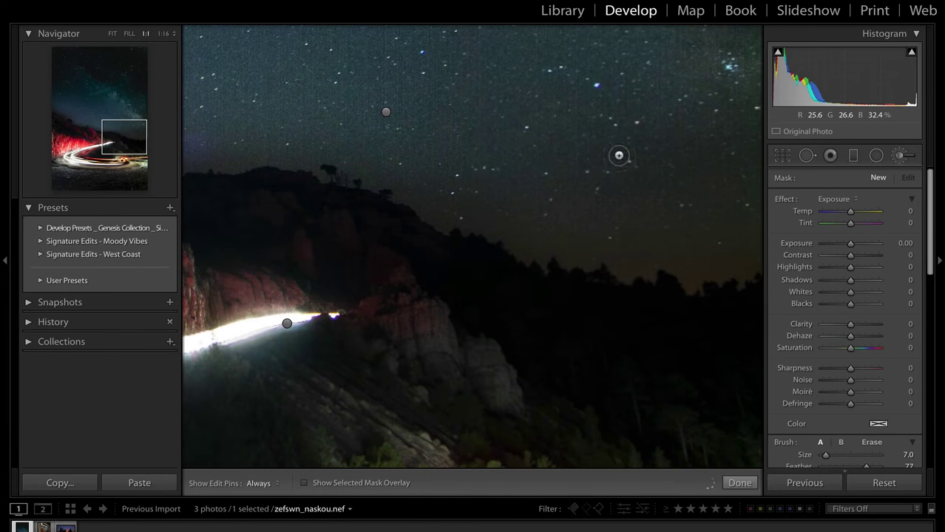
left_click(164, 34)
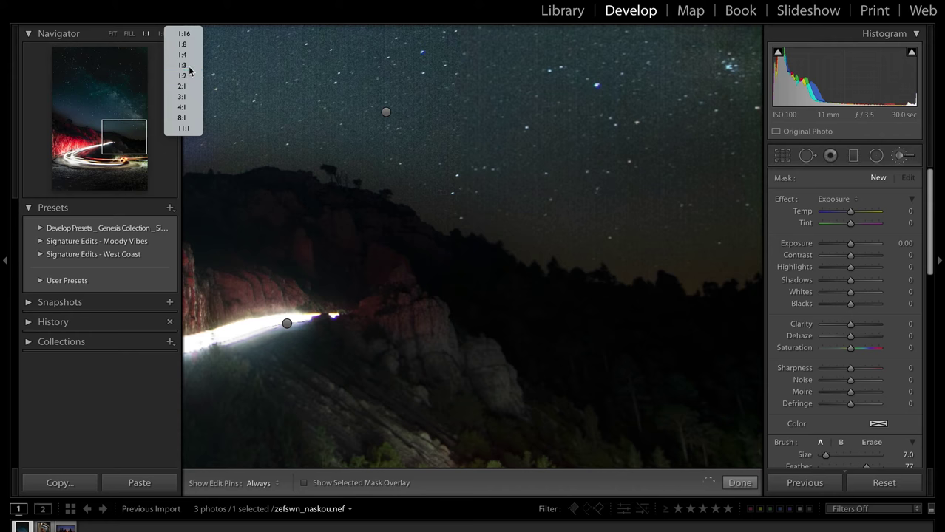
left_click(183, 65)
left_click(173, 37)
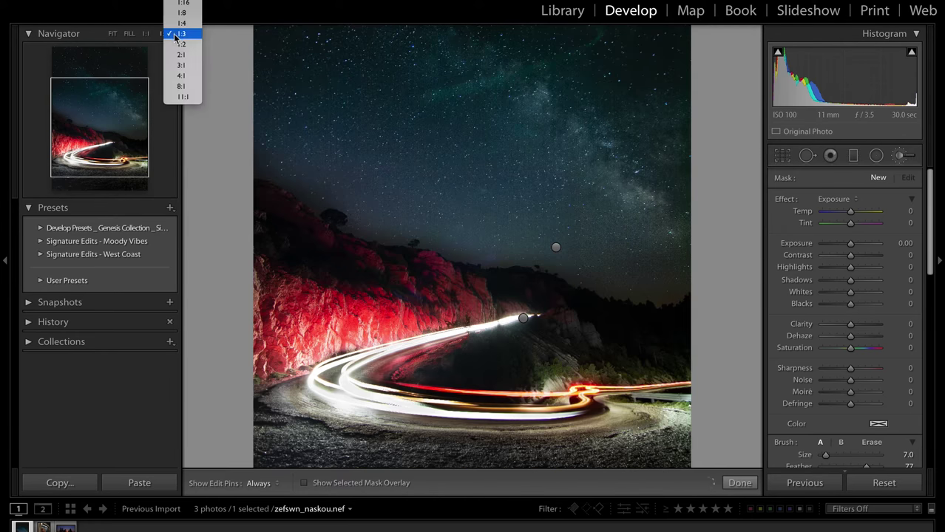
left_click(179, 44)
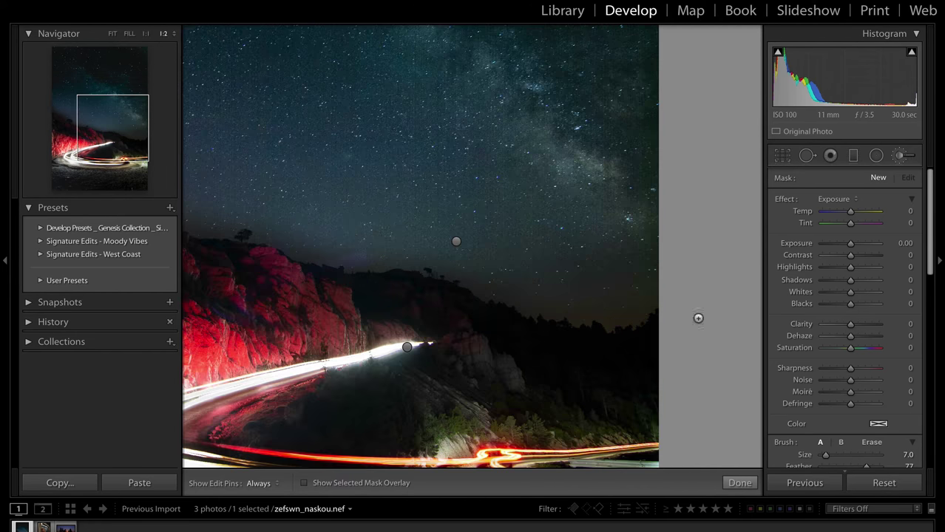
key("alt")
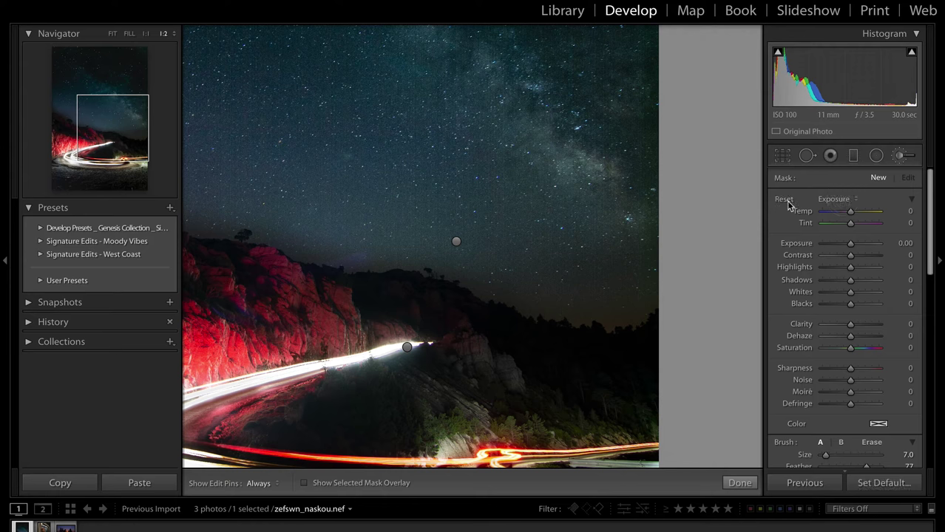
left_click(840, 199)
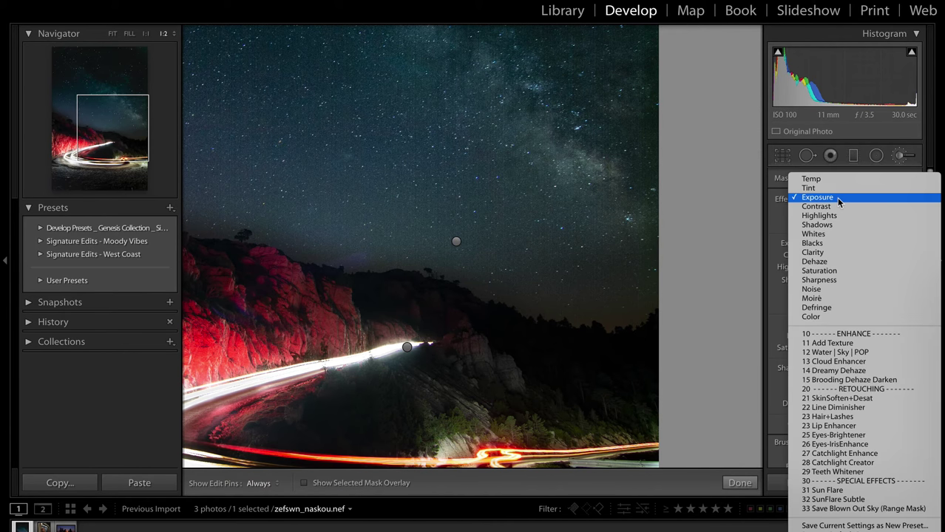
left_click(839, 252)
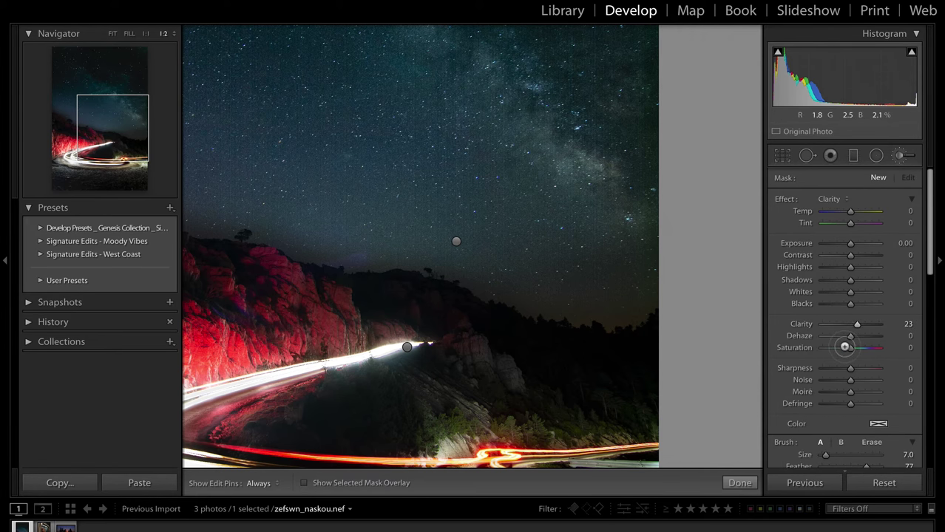
Paint the clarity mask along the tree-covered ridge line with a size 7 brush, feather 77, showing the mask overlay and hiding the edit pins.
scroll(844, 347, "down", 4)
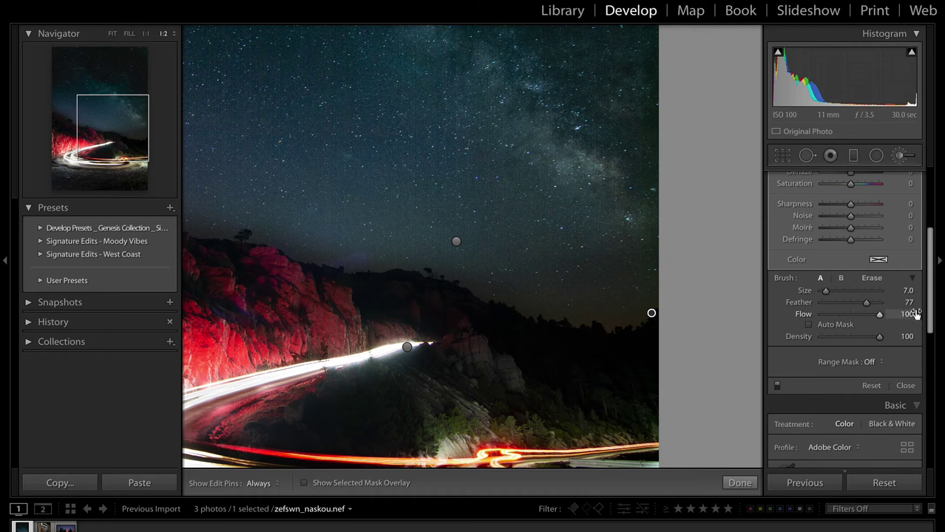
key("o")
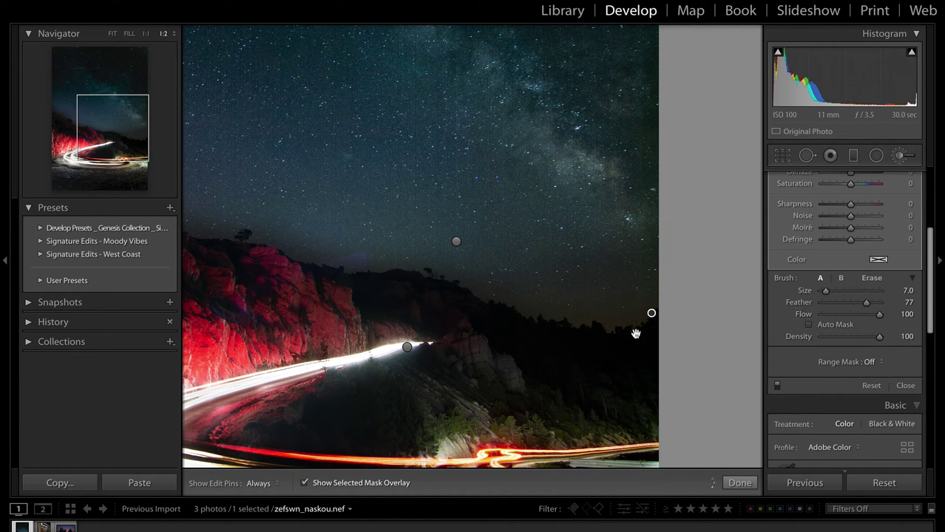
key("h")
left_click(628, 334)
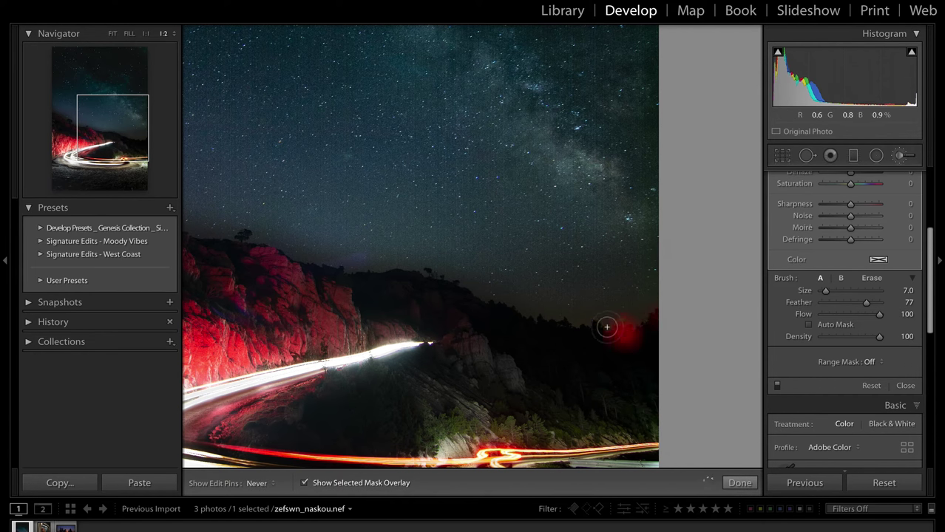
mouse_move(537, 315)
left_mouse_down()
mouse_move(480, 304)
mouse_move(432, 272)
mouse_move(361, 269)
left_mouse_up()
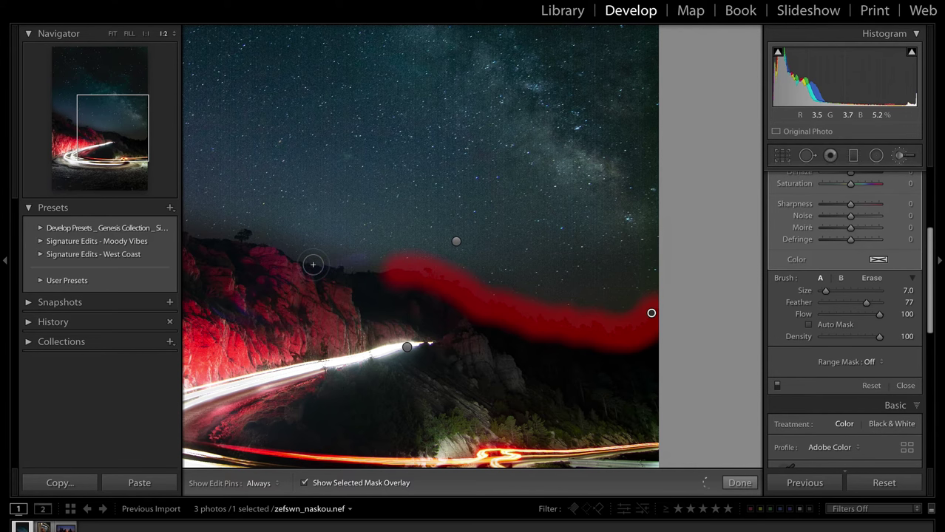
Extend the clarity mask along the rest of the ridge above the red cliff, up to and over the lone tree.
key("h")
left_click_drag(111, 131, 91, 126)
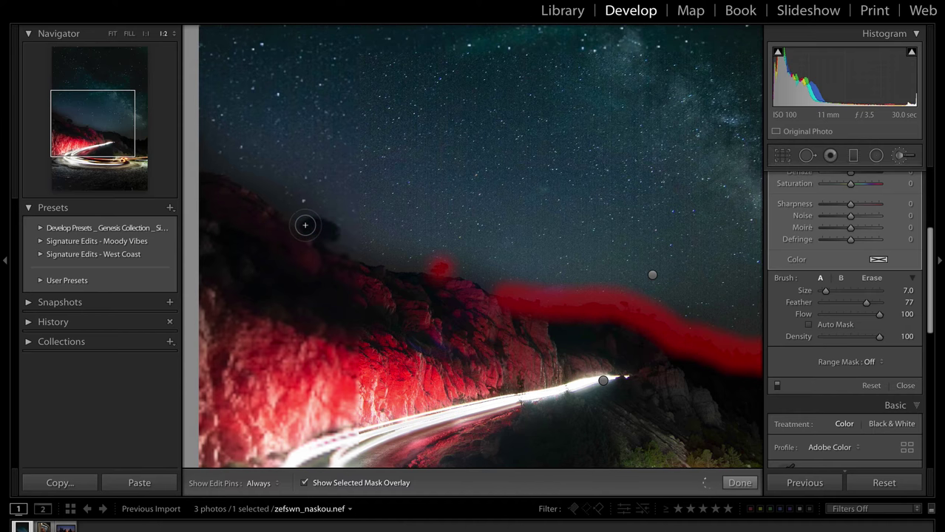
left_click(305, 226)
key("h")
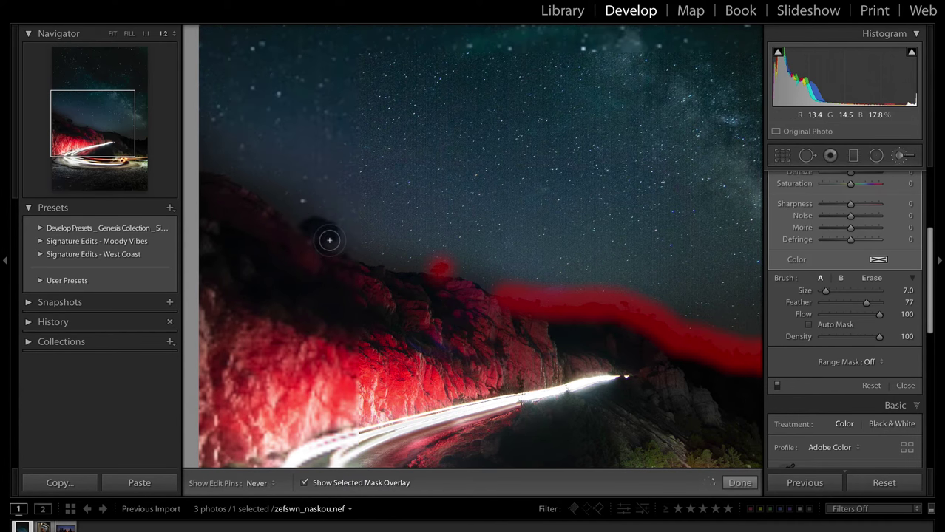
left_click_drag(320, 226, 340, 248)
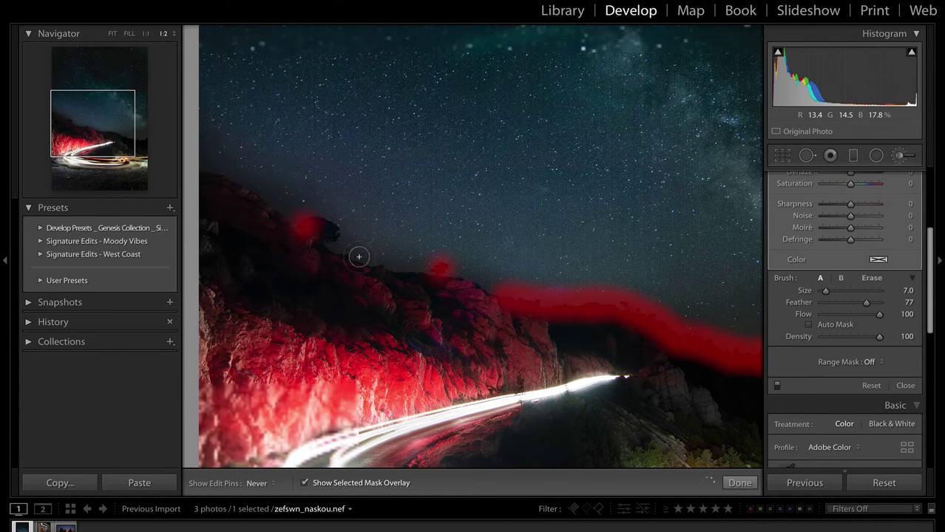
key("h")
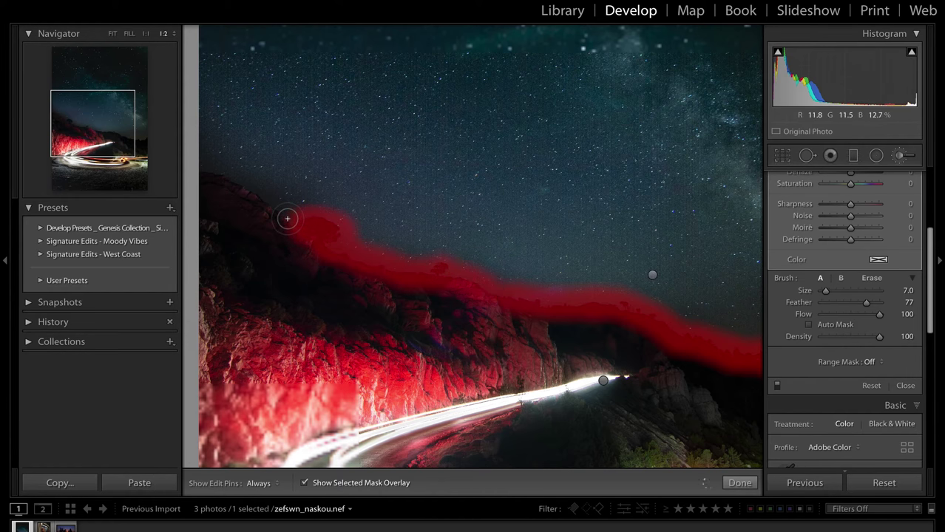
Hide the mask overlay and try a clarity of 79 on the ridge mask.
left_click(111, 34)
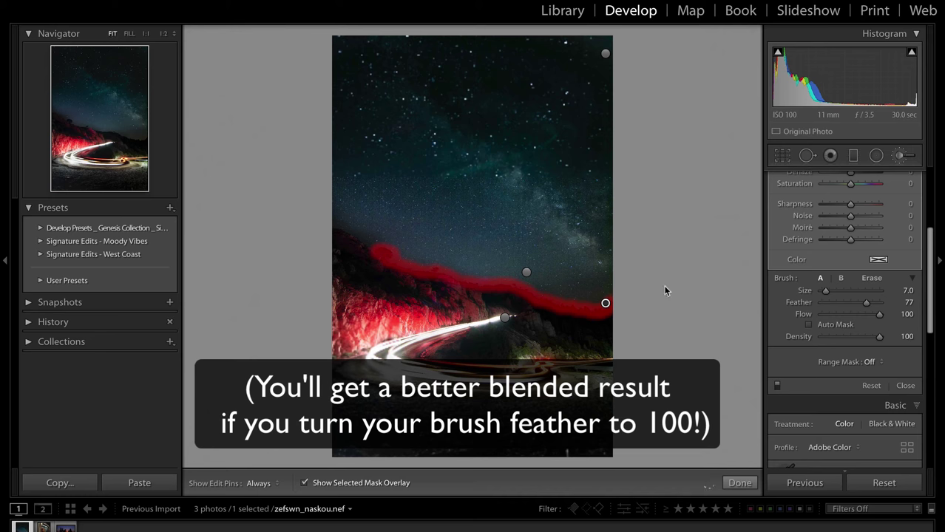
key("o")
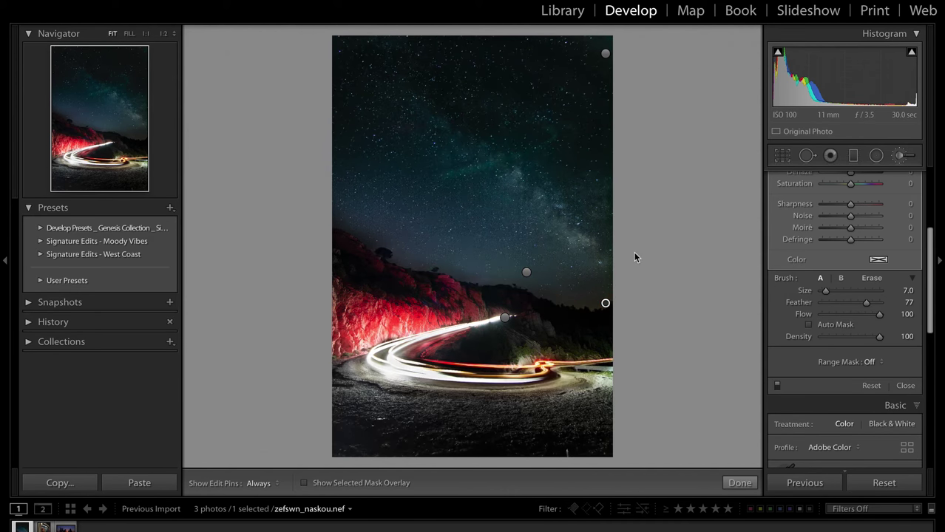
scroll(813, 237, "up", 2)
left_click_drag(856, 221, 874, 229)
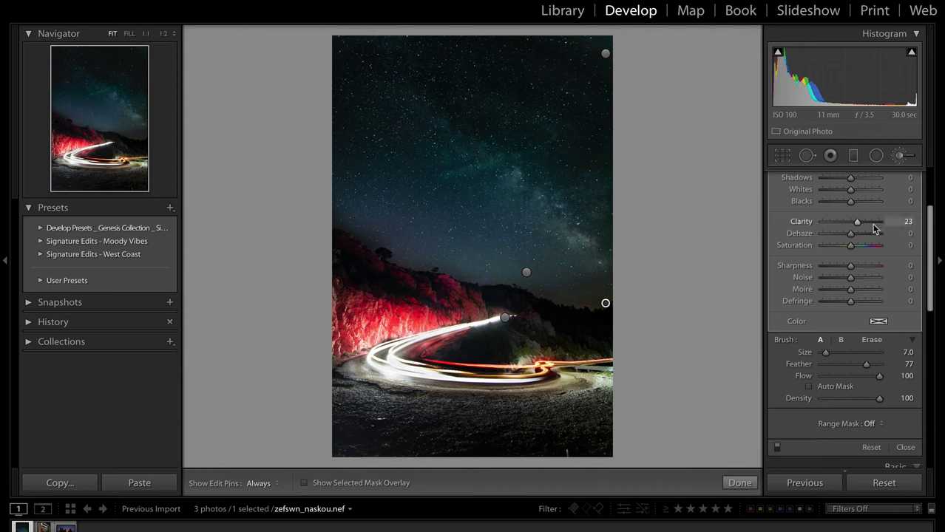
left_click(127, 137)
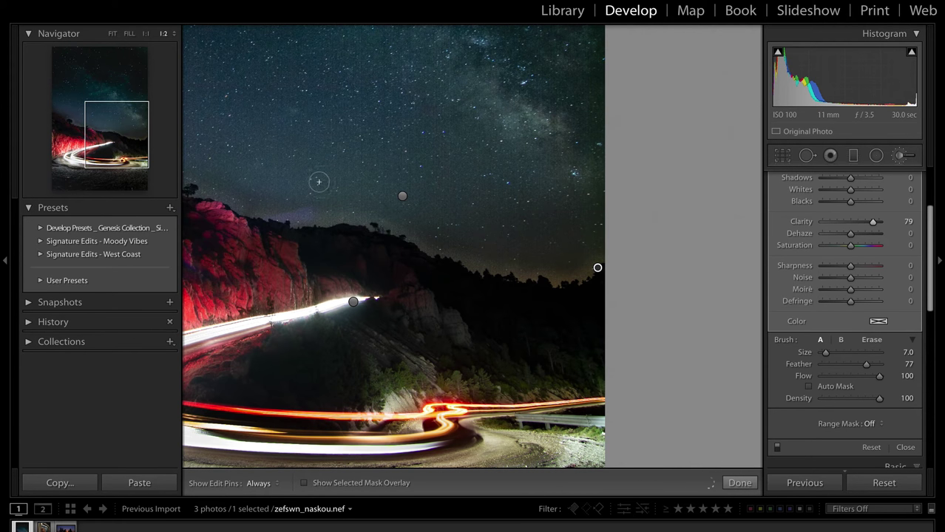
Set the ridge mask's contrast to 15, clarity to 23 and sharpness to 37, and reset its blacks to 0.
scroll(863, 218, "up", 3)
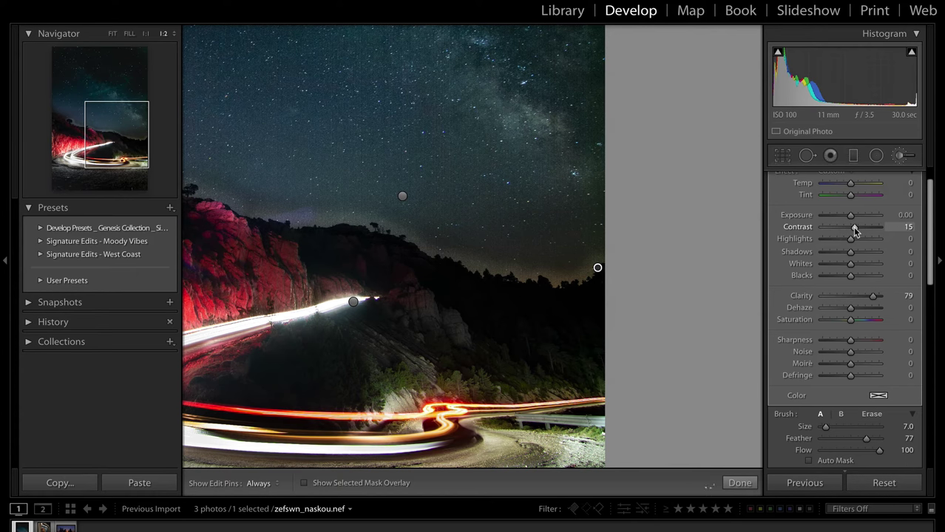
left_click_drag(850, 275, 845, 277)
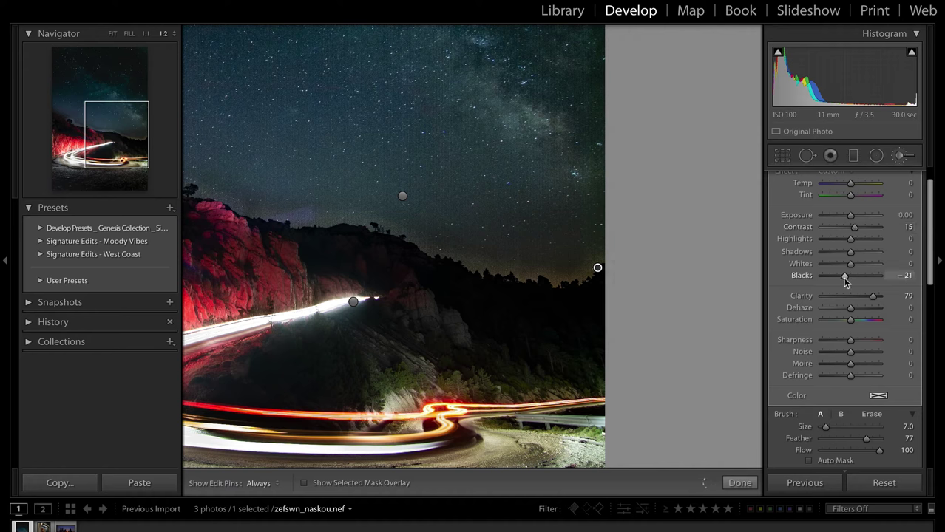
left_click(857, 295)
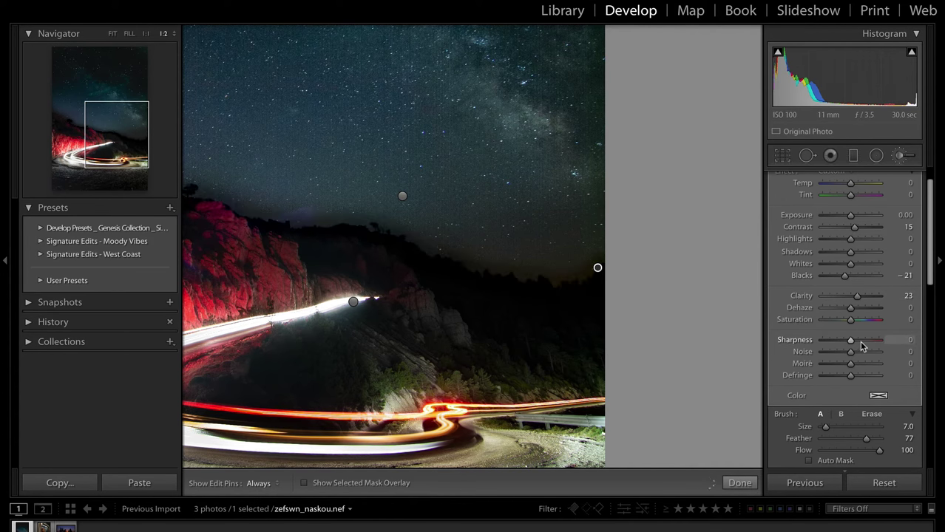
left_click_drag(850, 276, 855, 279)
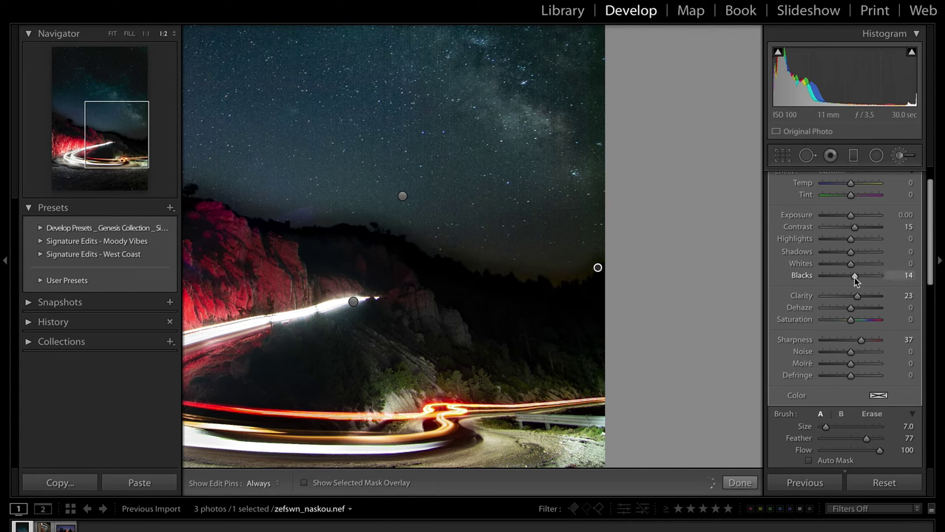
double_click(853, 276)
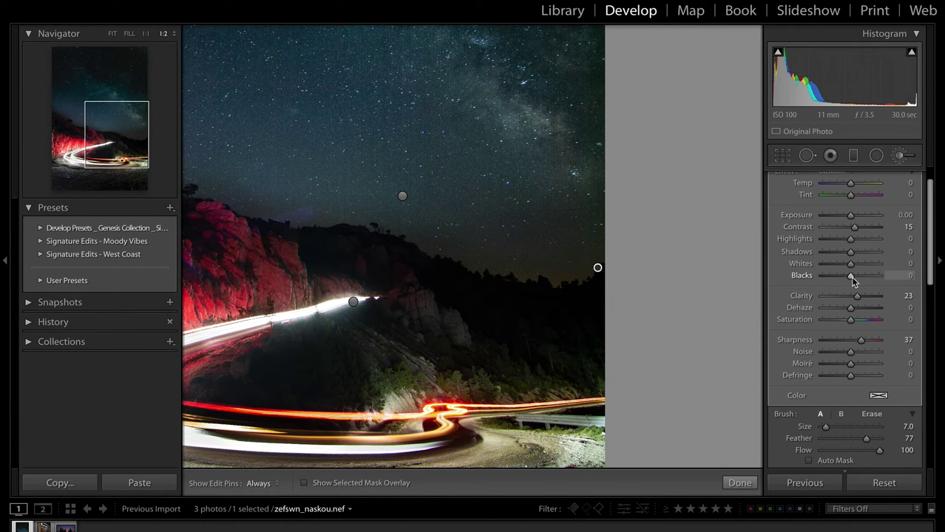
Set the ridge mask's sharpness to 70, finish the brush work and show the whole photo.
key("ctrl+z")
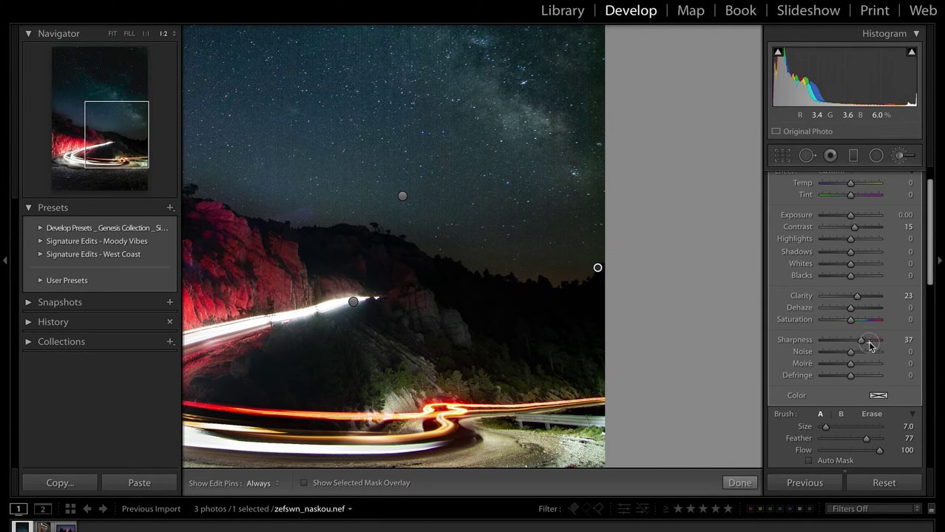
left_click_drag(100, 128, 85, 138)
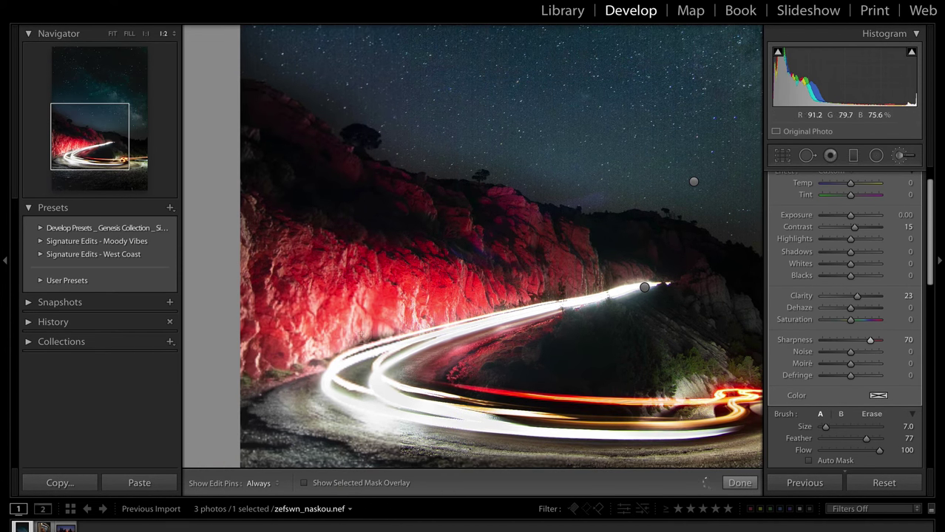
left_click(901, 157)
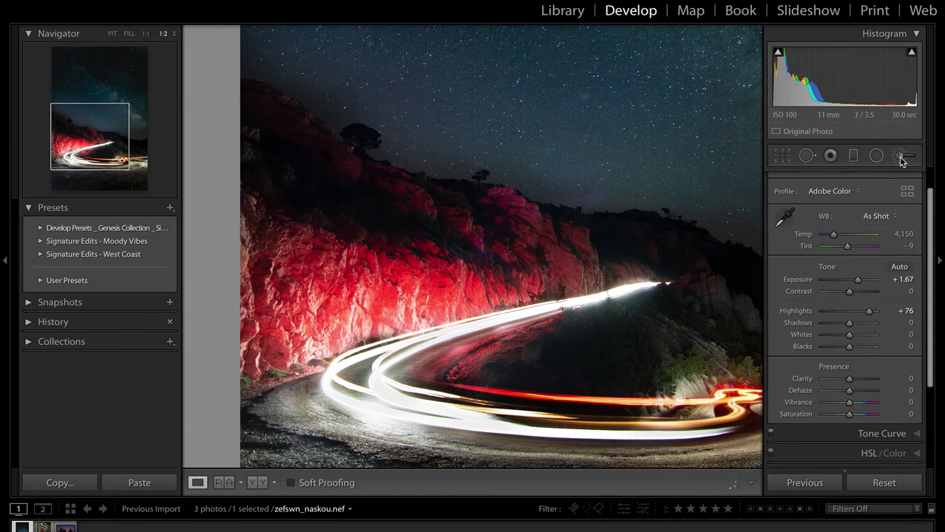
left_click(112, 35)
Try a red saturation of -61 in the HSL adjustments and lower the red luminance to -28.
scroll(833, 344, "down", 3)
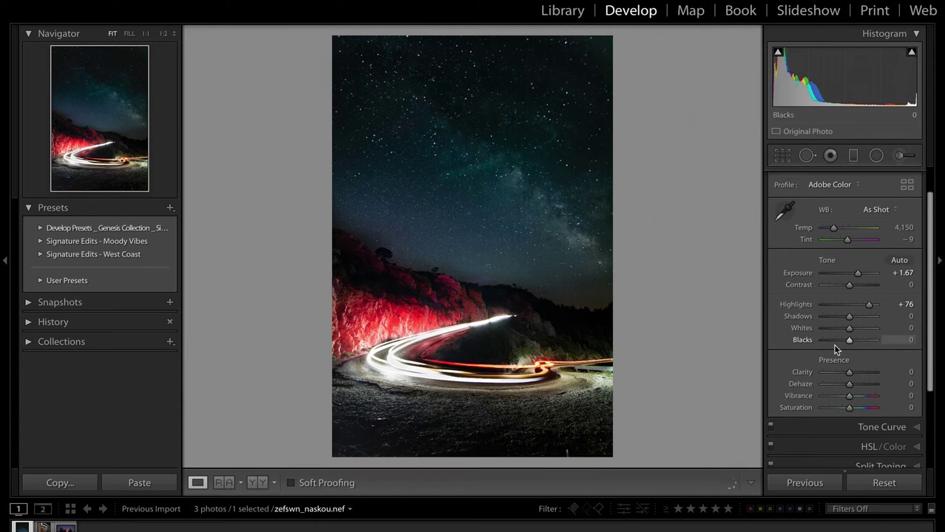
left_click(871, 376)
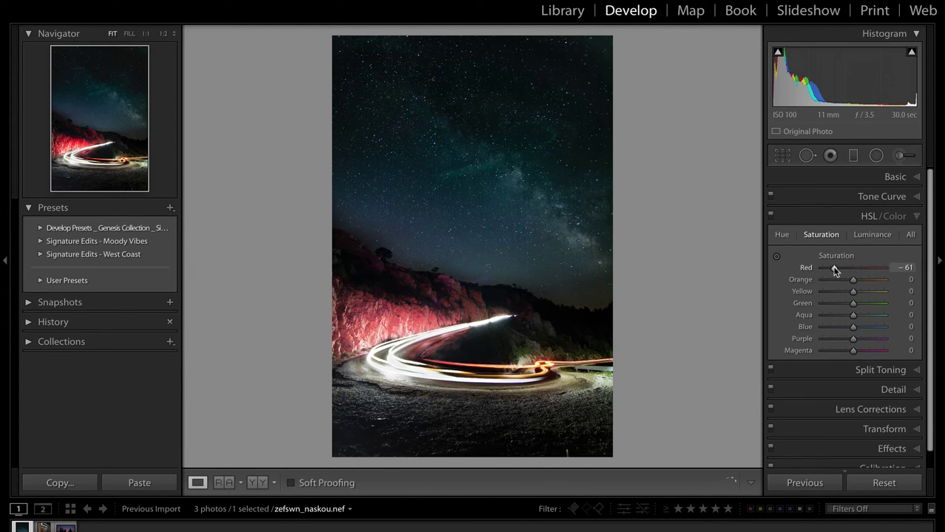
left_click(873, 235)
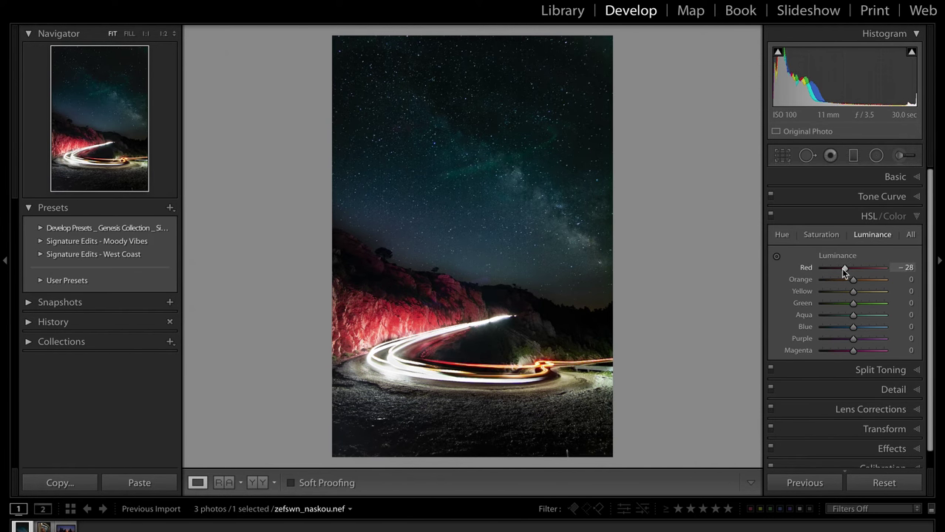
Shift the red hue to +15 and set the red saturation to -13.
left_click(780, 235)
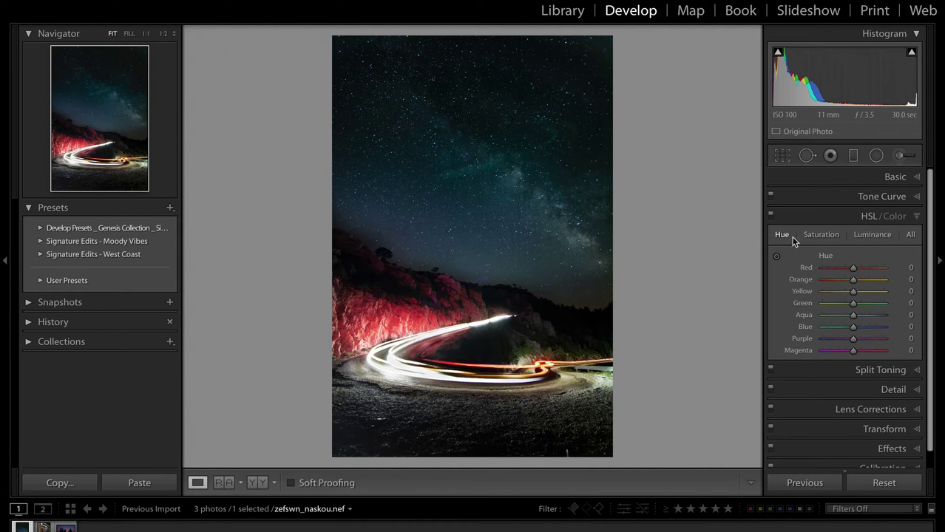
left_click_drag(852, 267, 869, 272)
left_click(819, 235)
left_click_drag(847, 268, 852, 269)
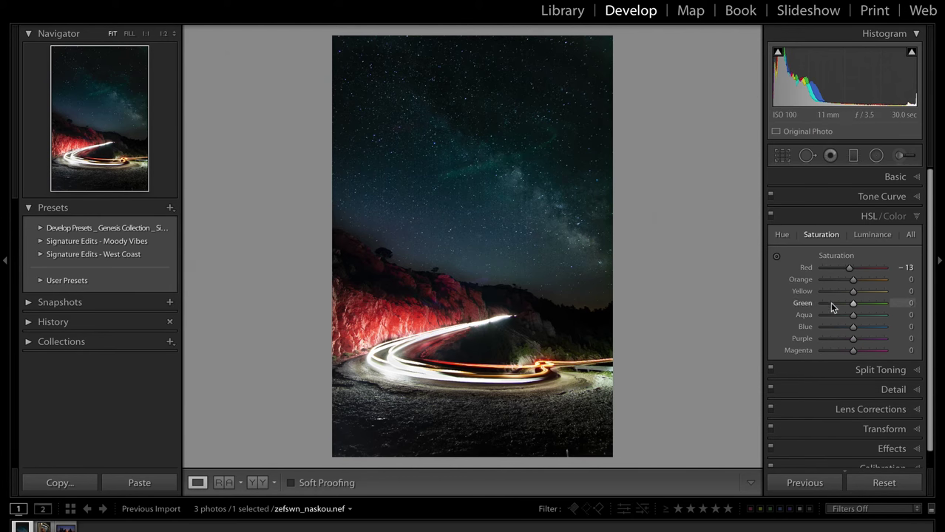
Mute the photo's greens and yellows, with a yellow hue of -57, and compare the result with the HSL adjustments switched off.
left_click_drag(833, 305, 785, 294)
left_click_drag(785, 294, 834, 306)
left_click(782, 236)
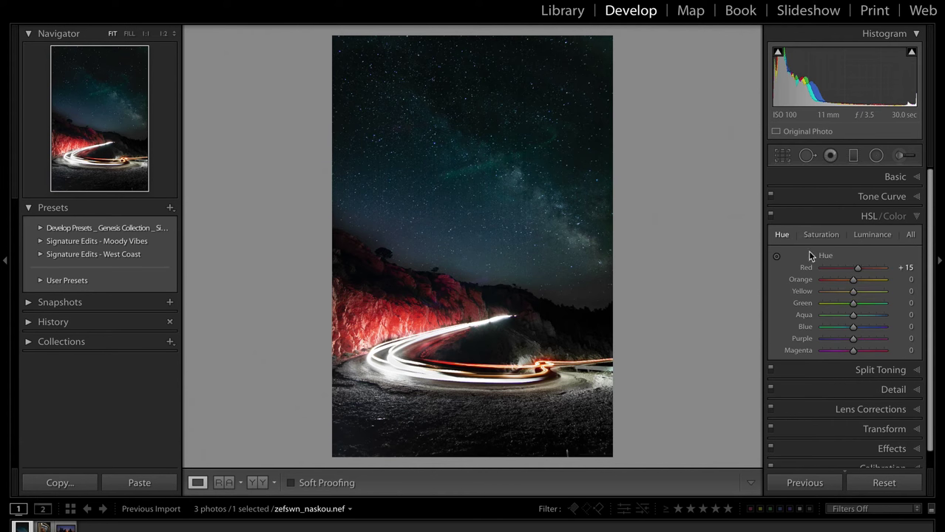
left_click_drag(840, 295, 836, 295)
left_click(770, 217)
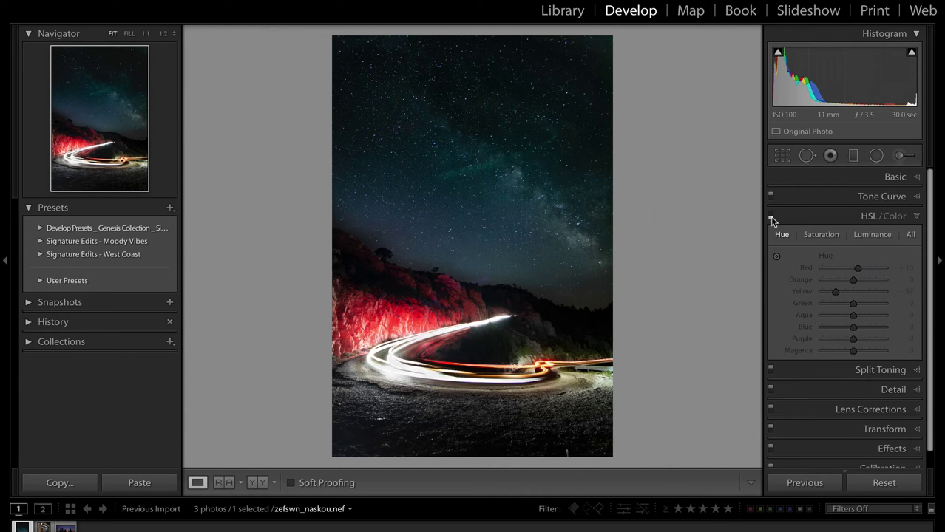
left_click(771, 217)
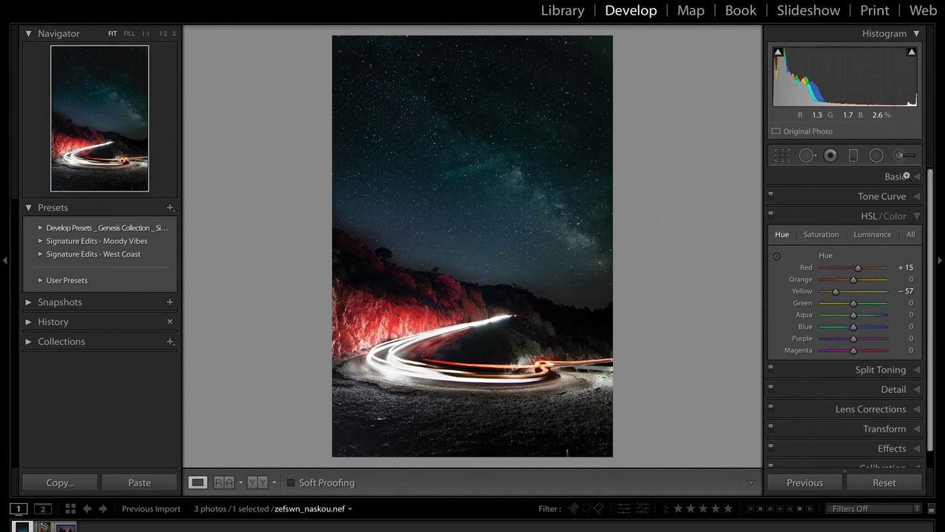
Select the existing ridge mask above the guardrail and set its dehaze to 20.
left_click(900, 157)
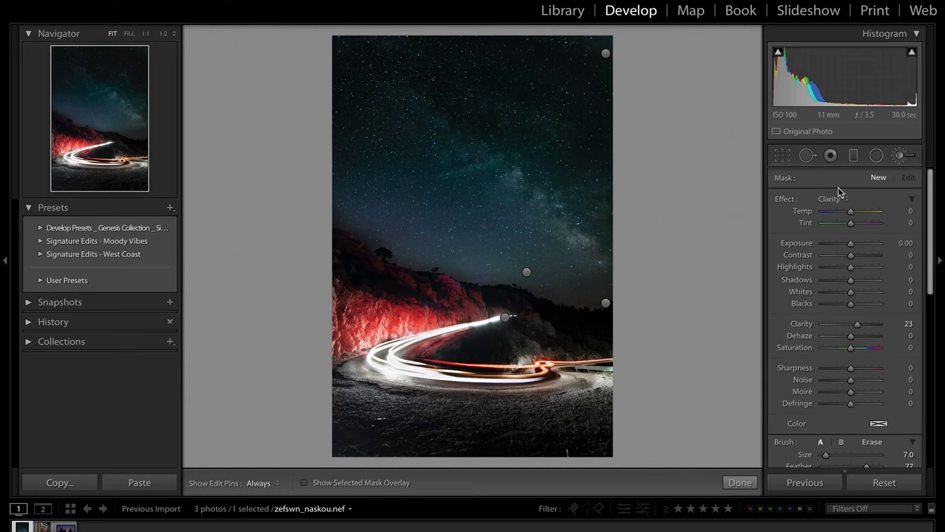
left_click(604, 305)
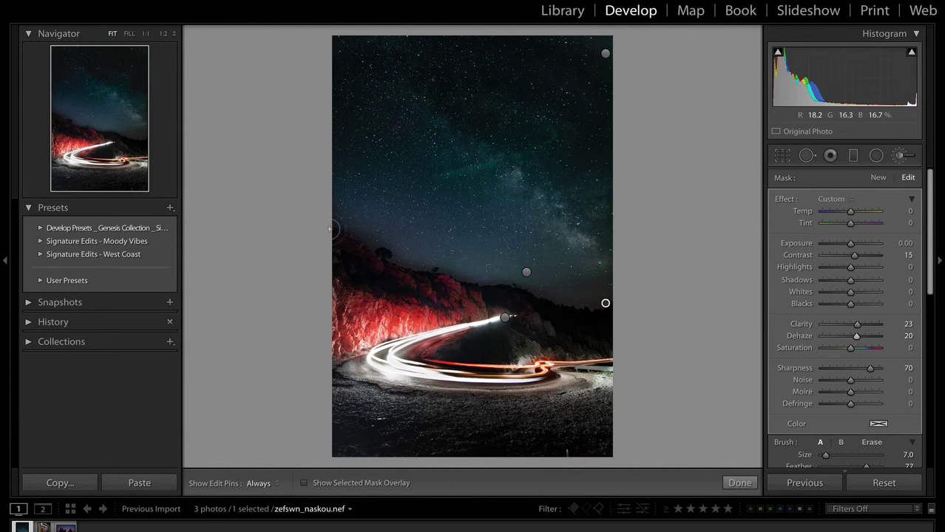
Paint a new clarity 23 brush mask along the ridge above the red cliff and set its whites to 67.
left_click(879, 179)
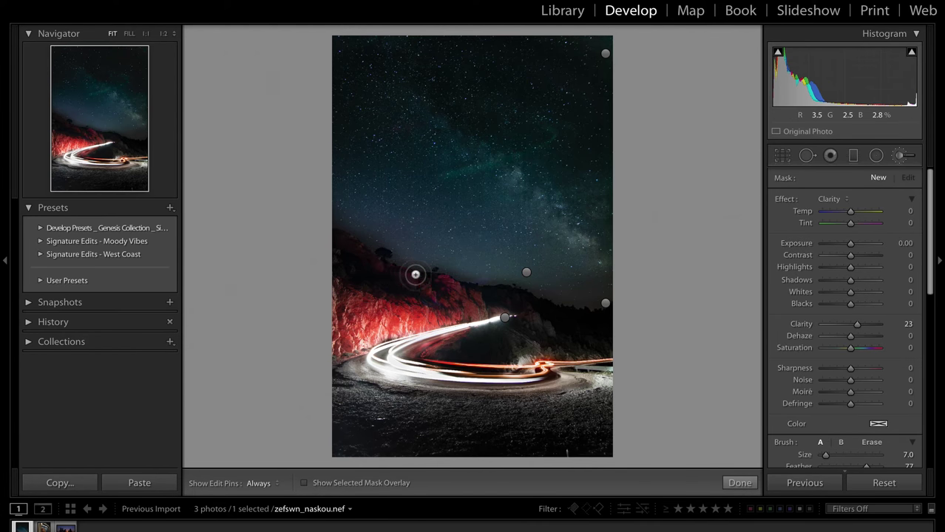
key("h")
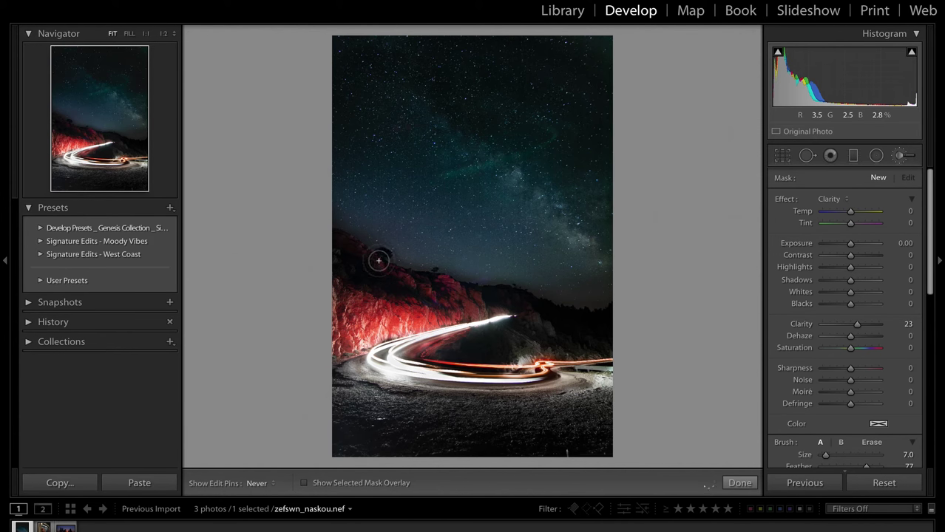
key("h")
left_click(511, 252)
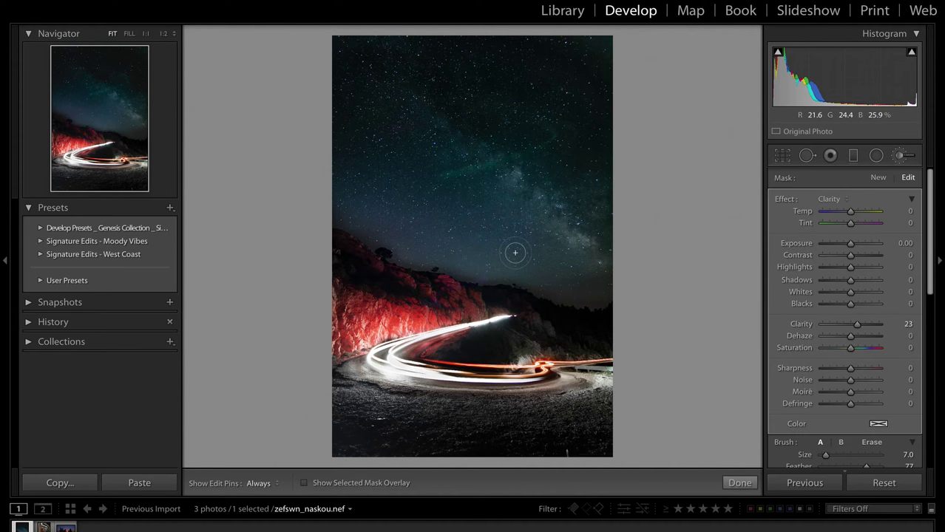
left_click_drag(849, 290, 865, 295)
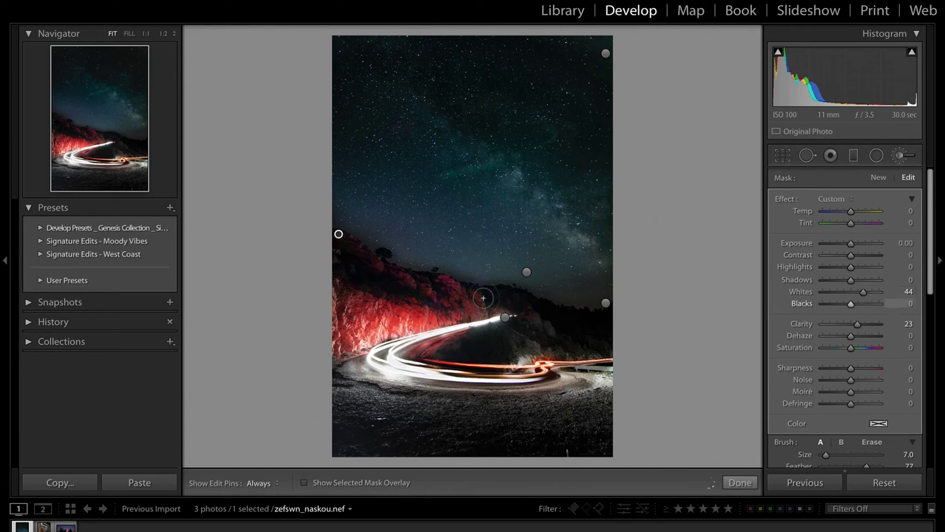
left_click(870, 293)
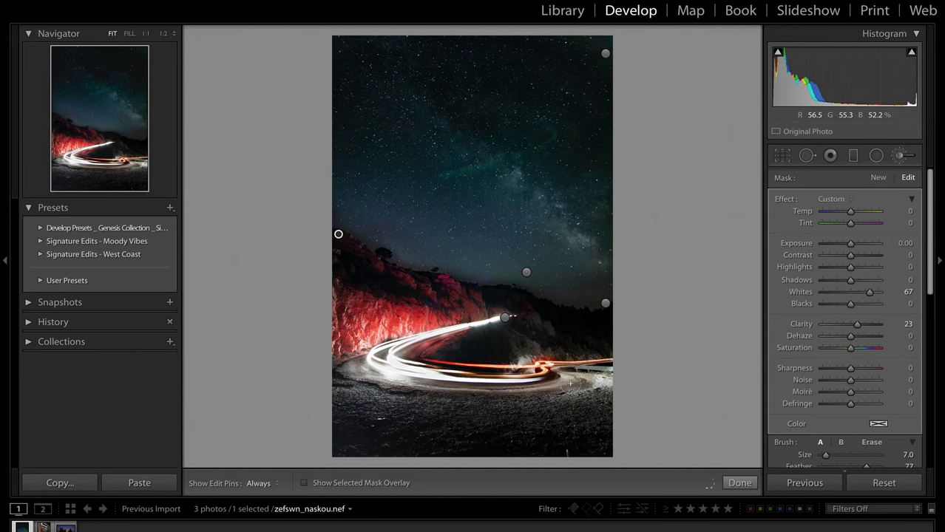
Try resetting all the brush adjustments, and undo the reset.
scroll(887, 310, "down", 3)
scroll(887, 311, "down", 2)
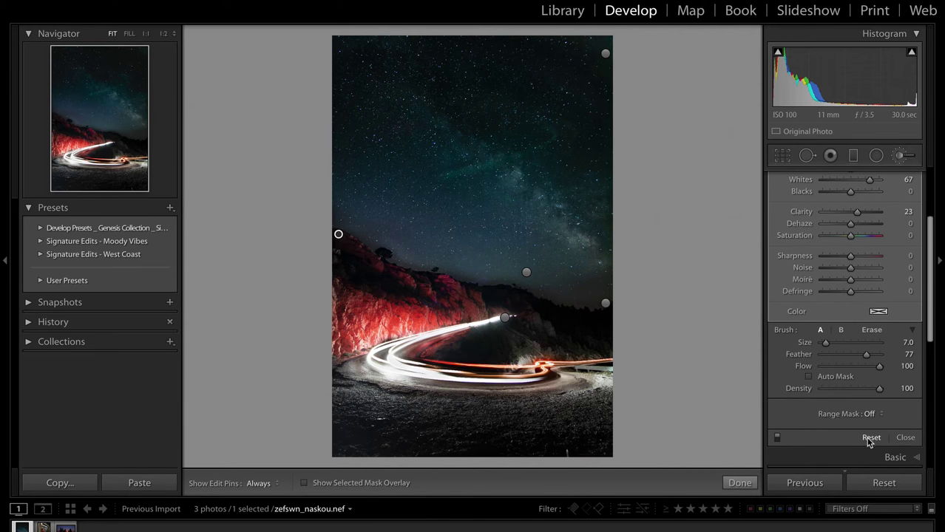
left_click(870, 438)
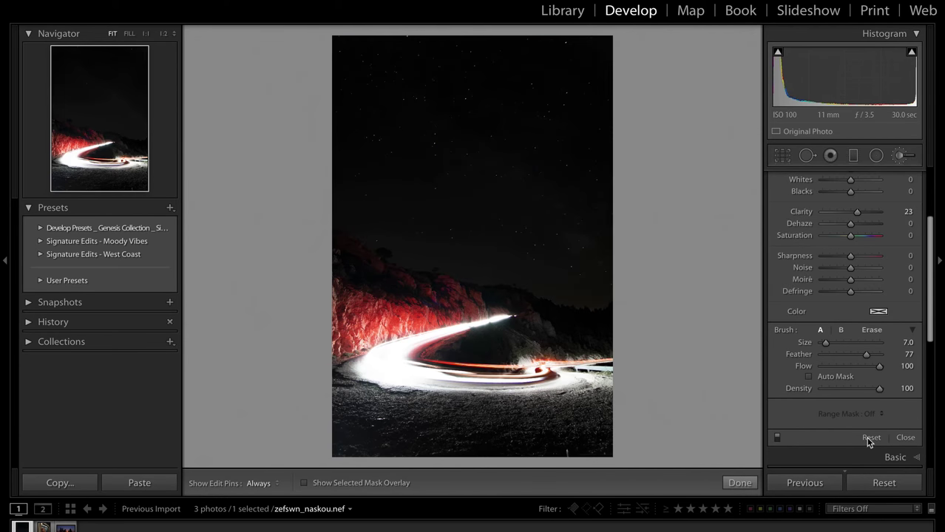
key("ctrl+z")
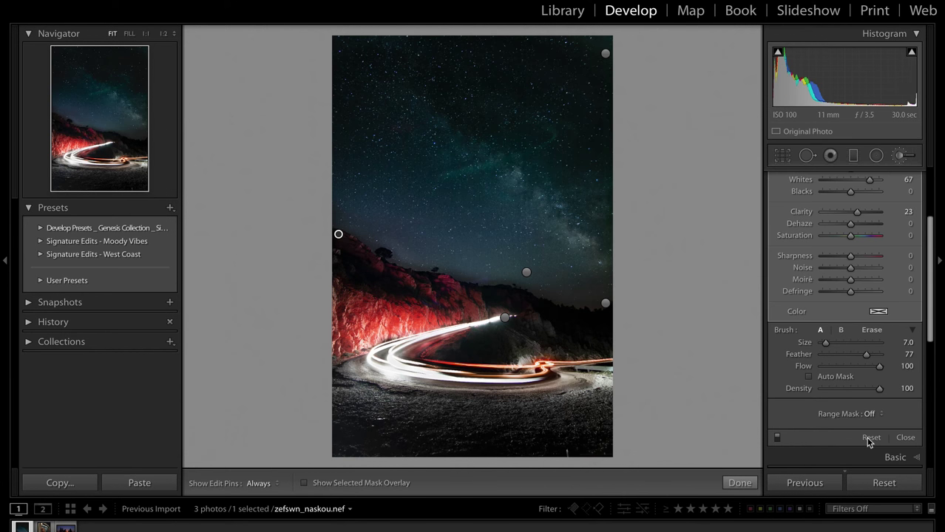
Close the adjustment brush and set the photo's overall exposure to +1.44.
key("k")
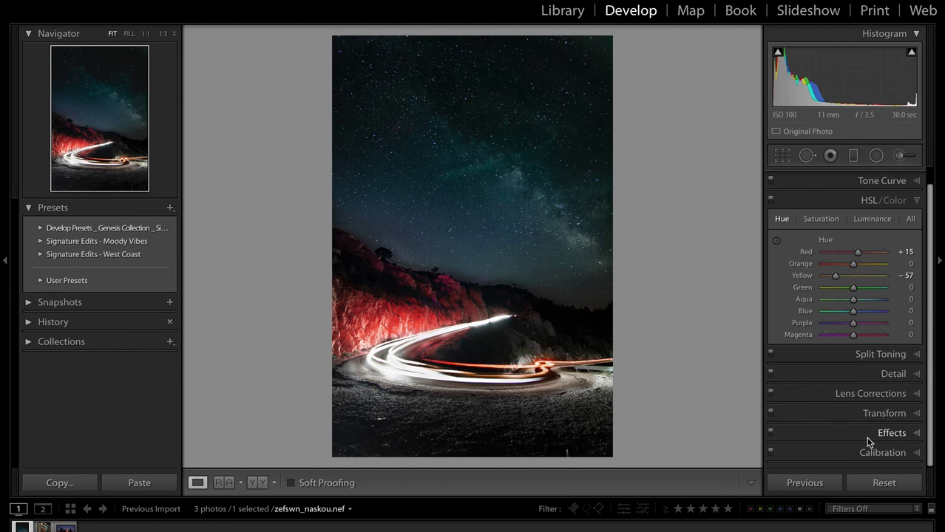
key("minus")
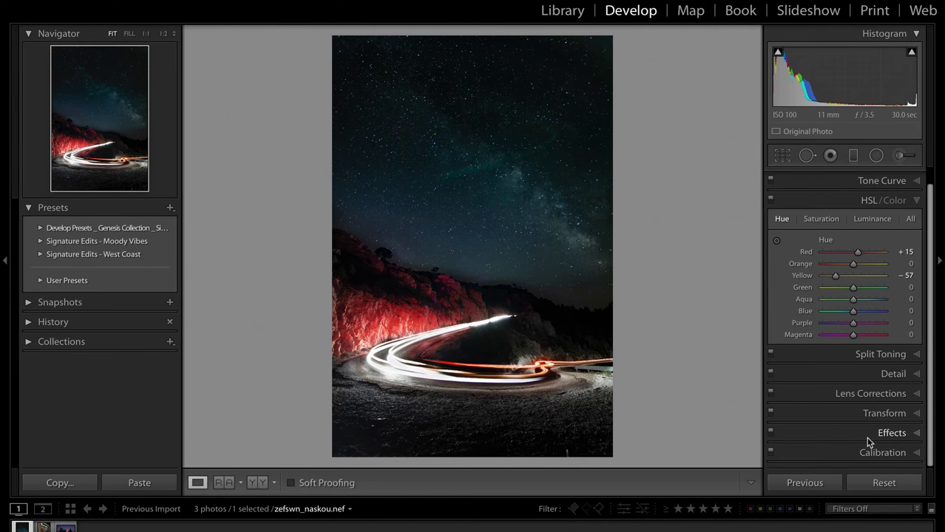
key("equal")
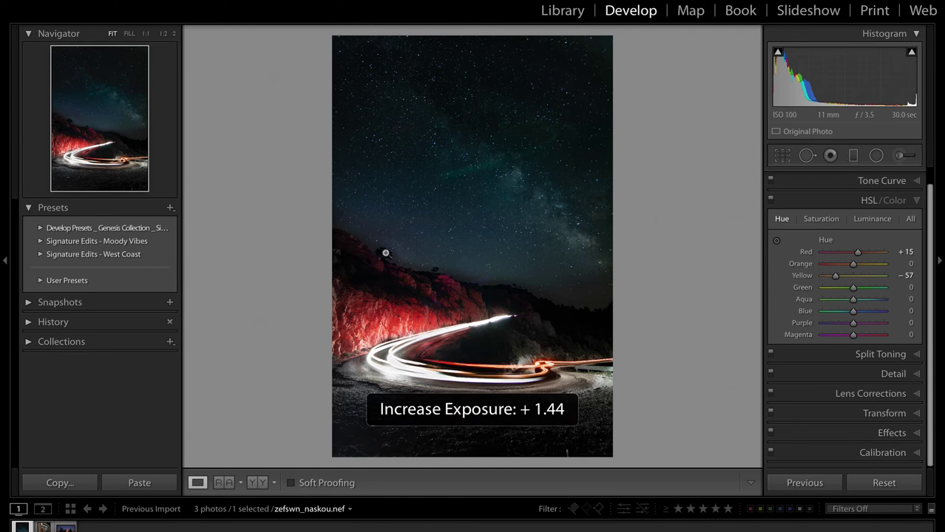
Paint a new clarity 23 mask over the large lone tree on the ridge with a size 6 brush.
left_click(379, 282)
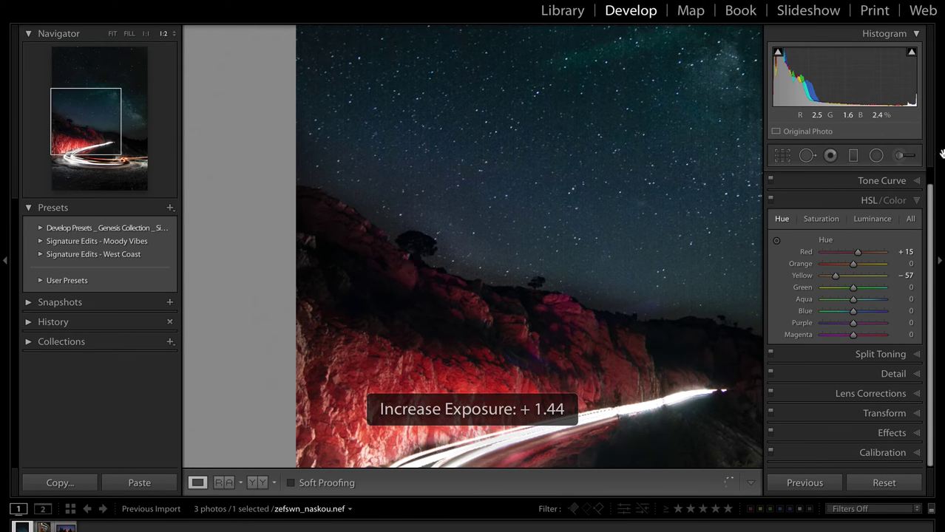
left_click(899, 155)
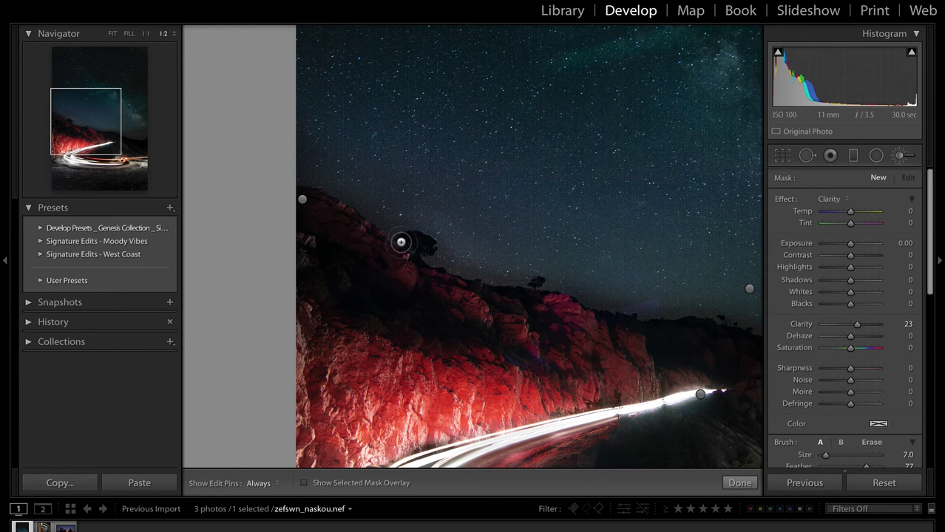
key("bracketleft")
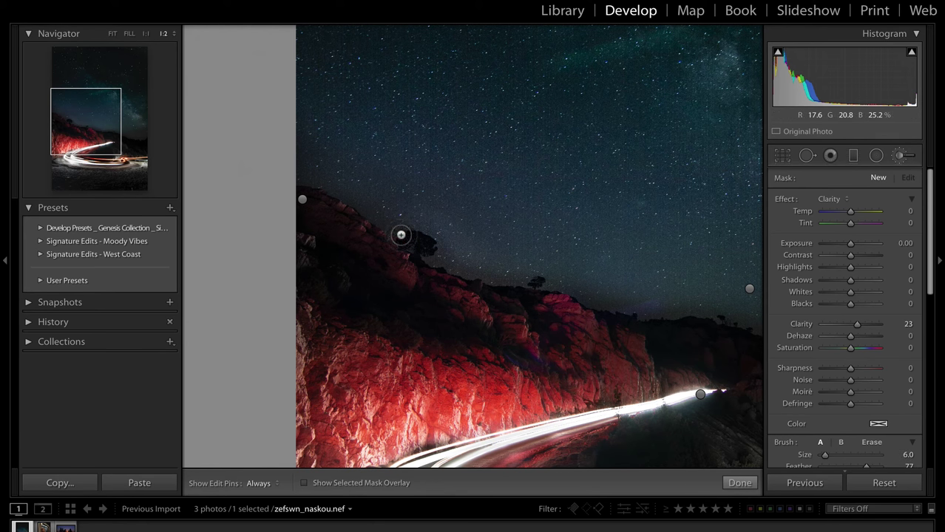
left_click(401, 235)
key("z")
left_click_drag(849, 370, 854, 374)
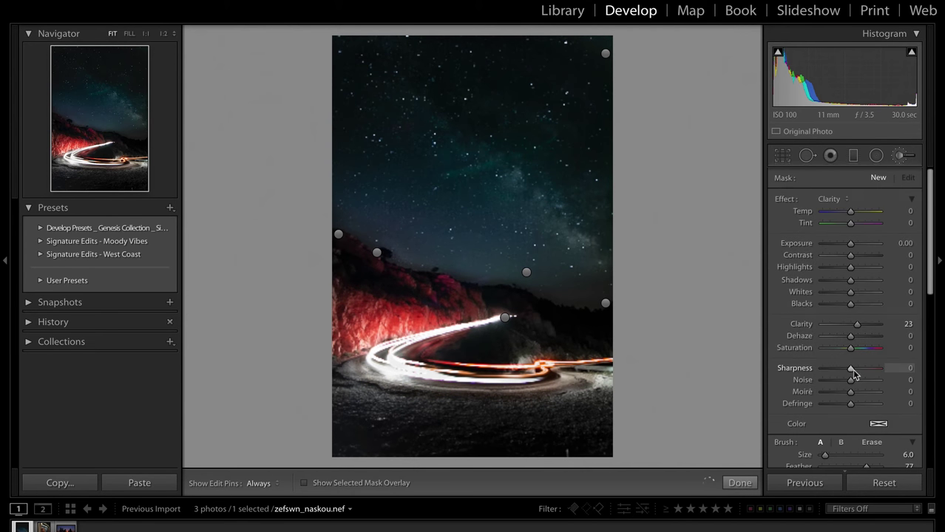
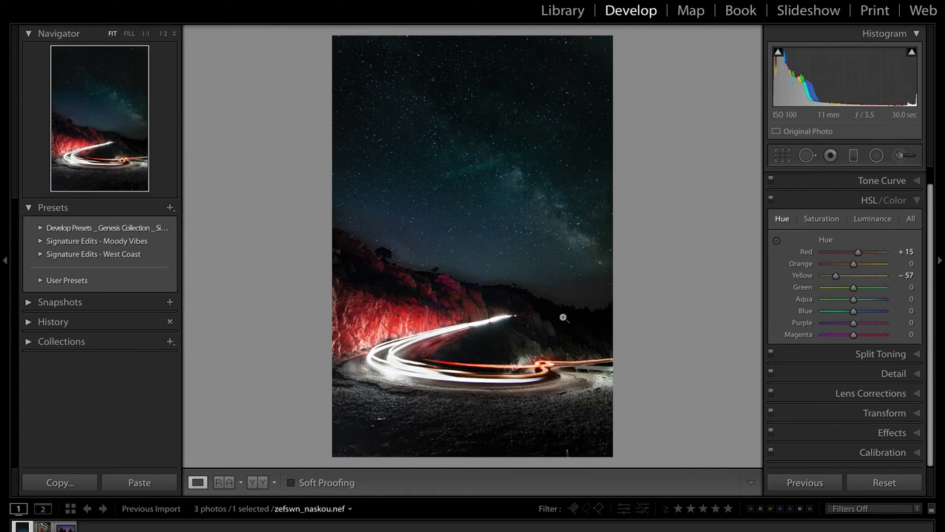
Set the sharpening masking to 69 while previewing the mask on the ridge and starry sky.
left_click(567, 309)
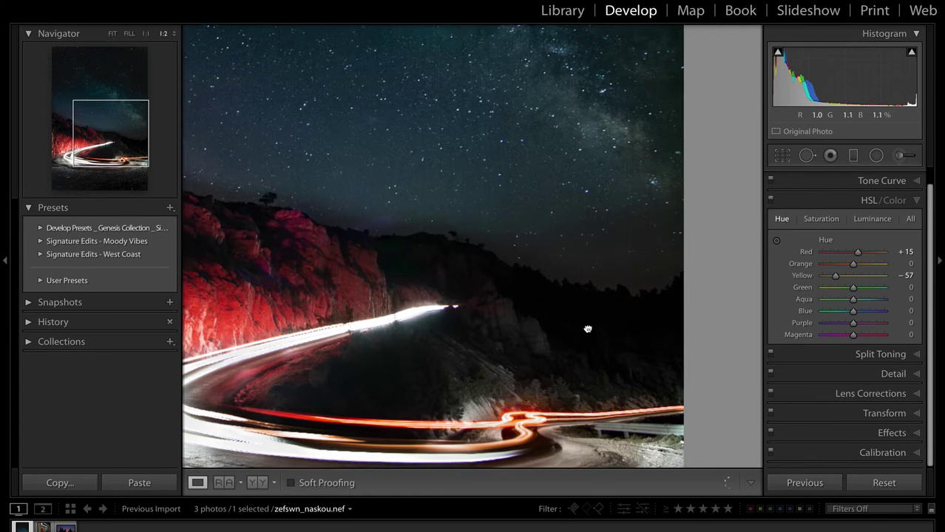
left_click_drag(584, 333, 690, 375)
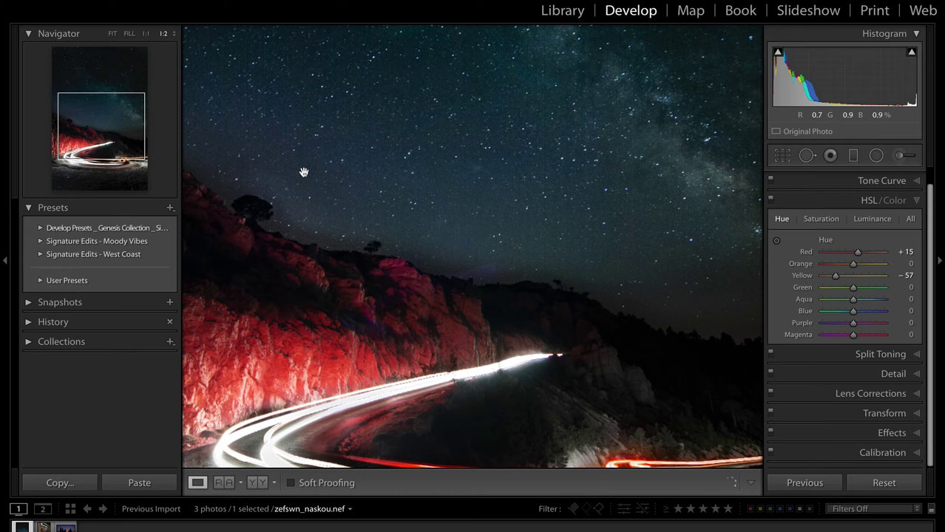
left_click_drag(255, 124, 344, 200)
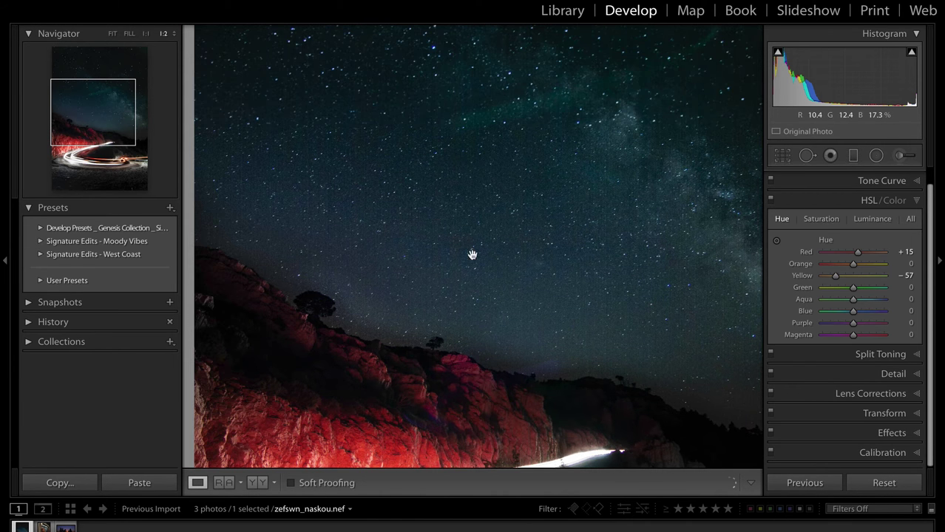
left_click(911, 373)
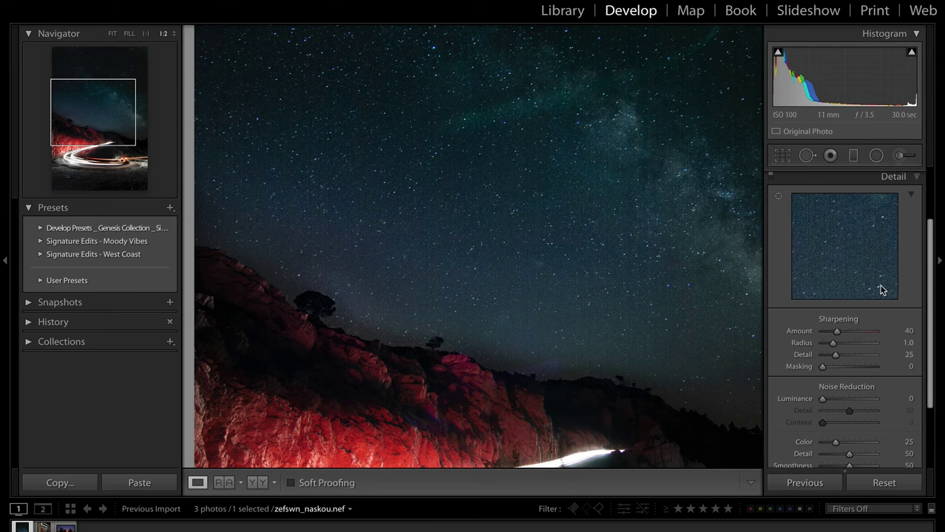
scroll(850, 310, "down", 1)
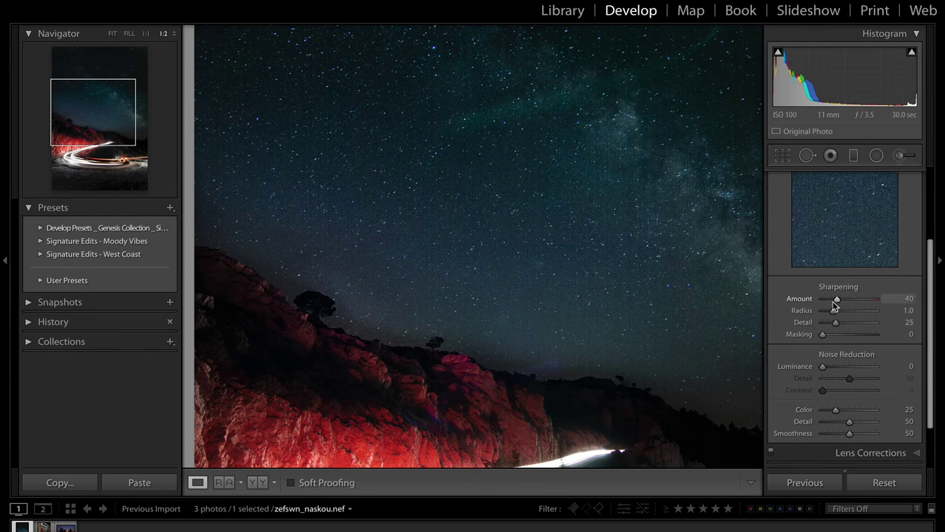
key("alt")
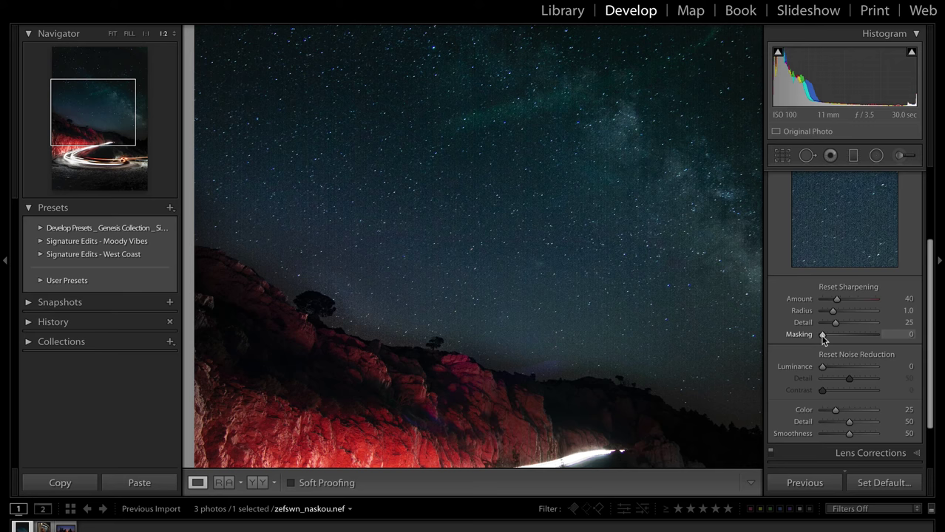
left_click(823, 337, "alt")
left_click_drag(829, 338, 846, 337)
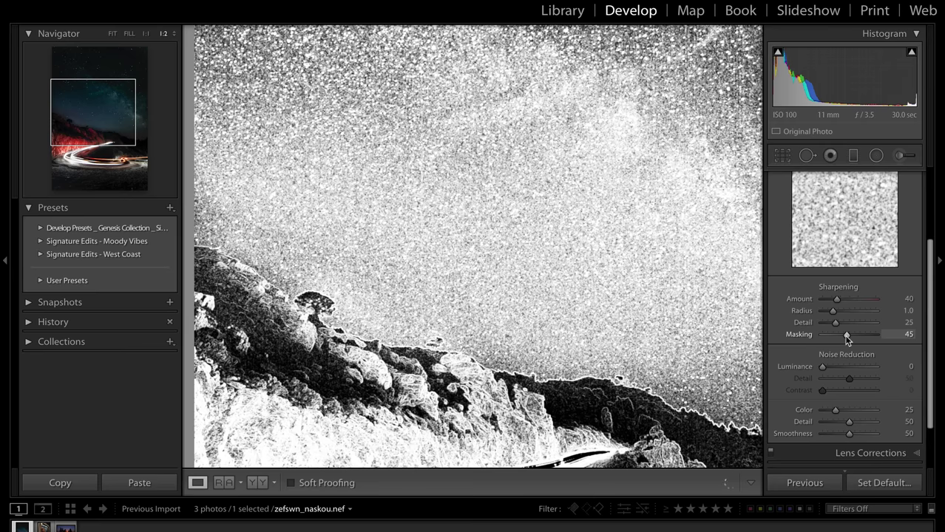
left_click_drag(847, 337, 854, 338)
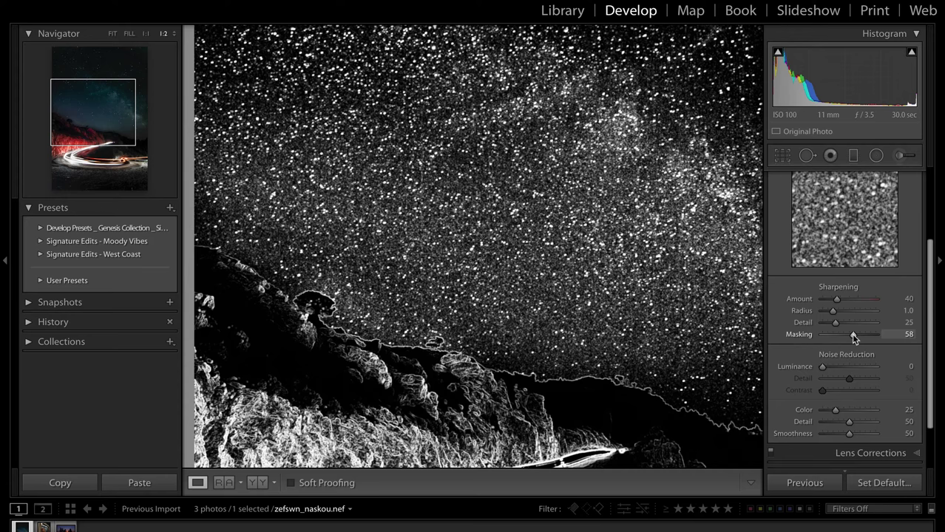
left_click_drag(854, 337, 859, 334)
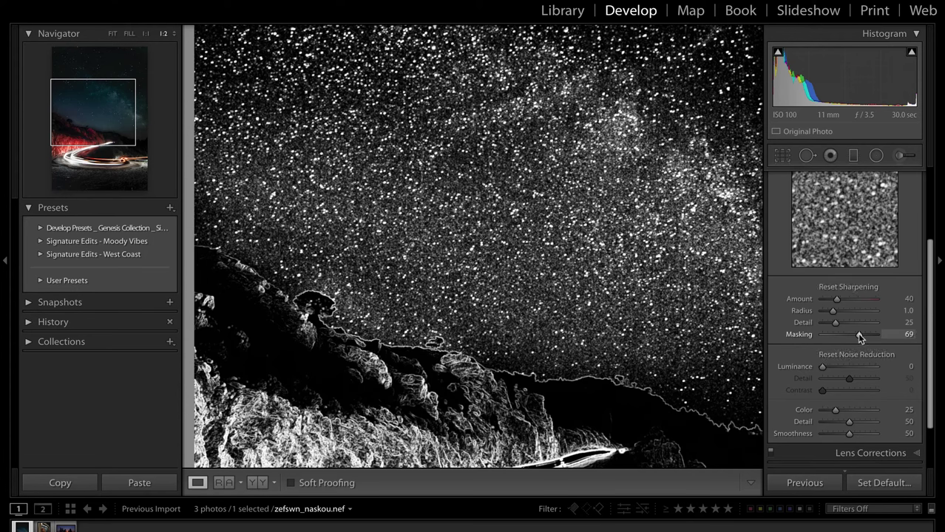
Examine the noise reduction in the starry sky at full size, and view the dark unedited copy in the library.
left_click(113, 34)
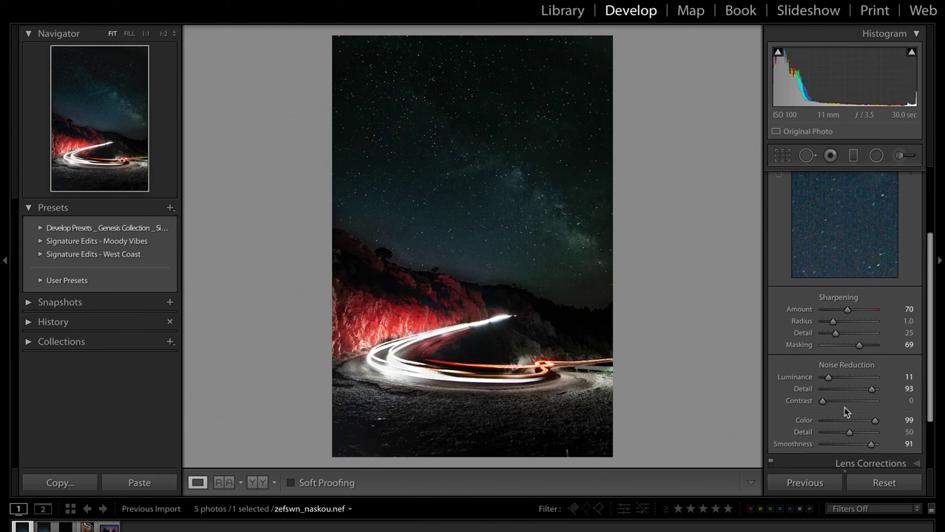
scroll(850, 369, "down", 2)
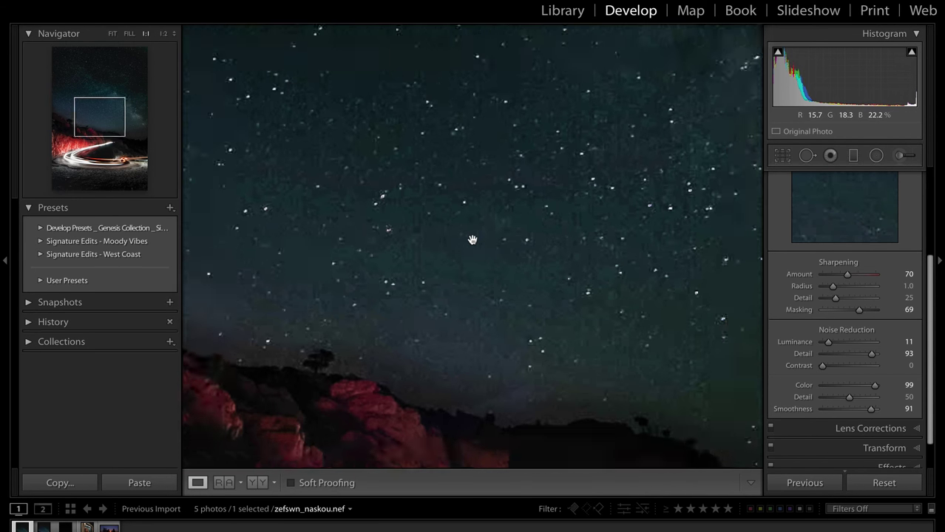
left_click(473, 240)
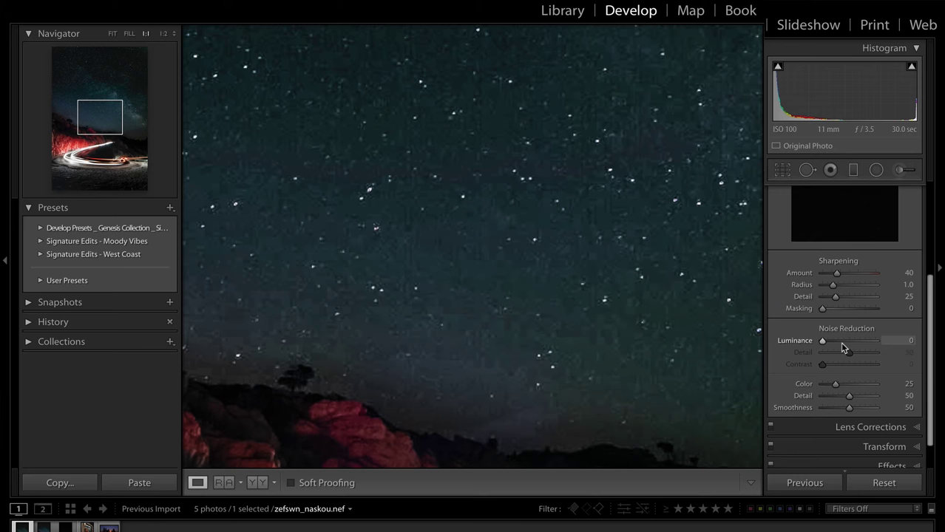
key("g")
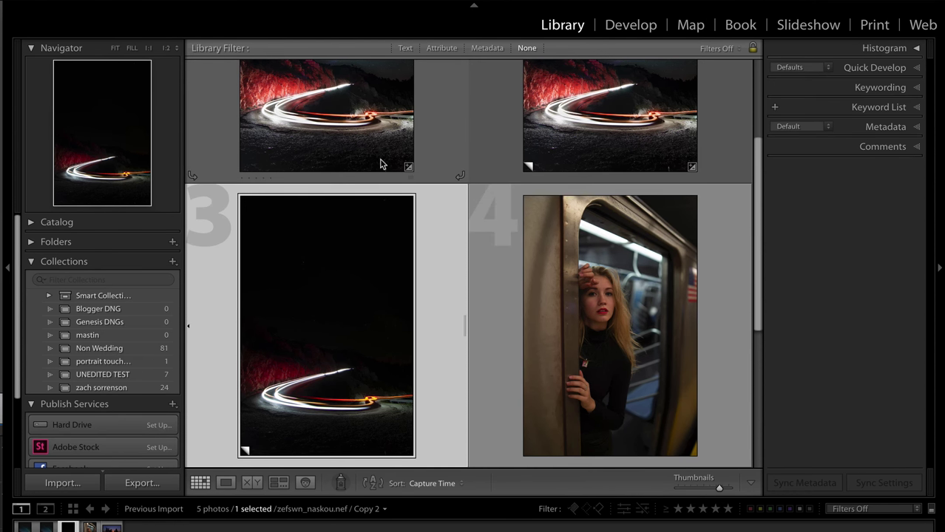
key("f")
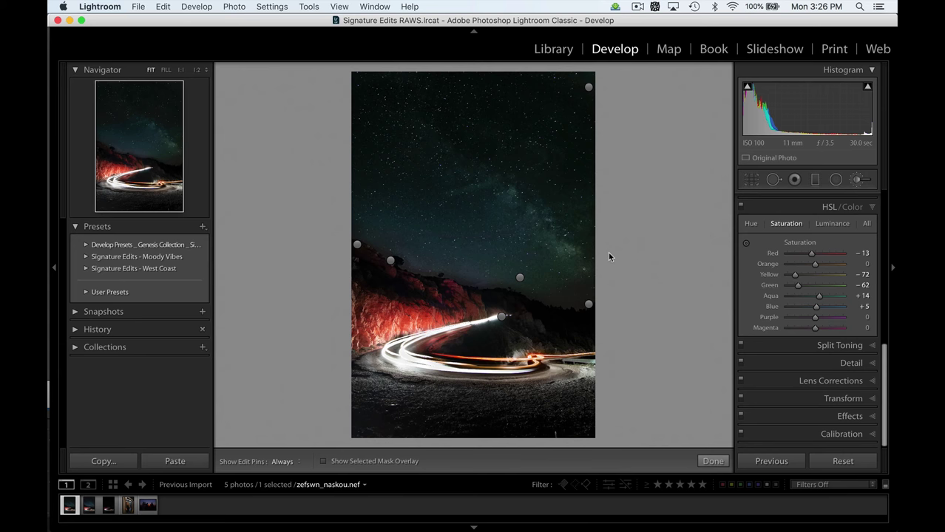
Paint a new exposure 1.89, clarity 23 brush mask over the upper Milky Way and the faint patch beside it.
left_click(857, 181)
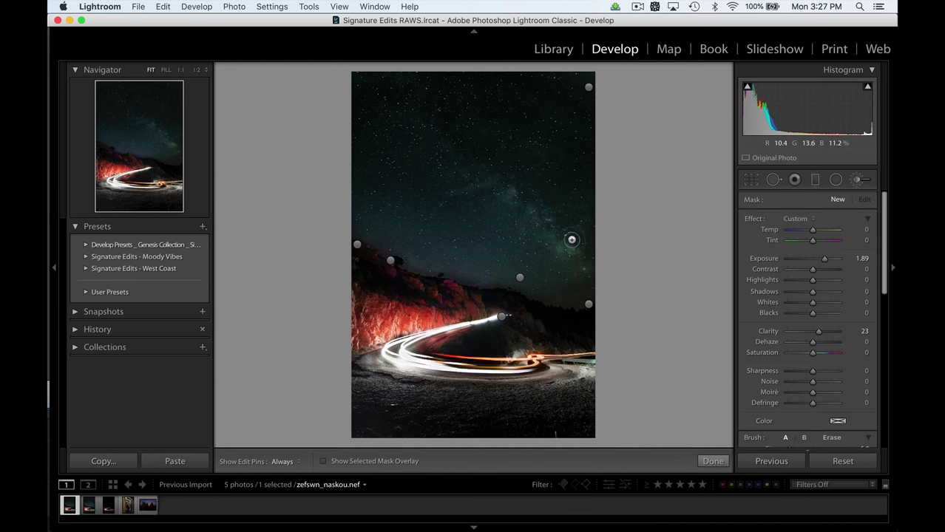
key("h")
mouse_move(454, 192)
left_mouse_down()
mouse_move(501, 181)
mouse_move(470, 176)
mouse_move(479, 167)
mouse_move(465, 173)
mouse_move(459, 161)
mouse_move(450, 173)
mouse_move(442, 150)
left_mouse_up()
key("h")
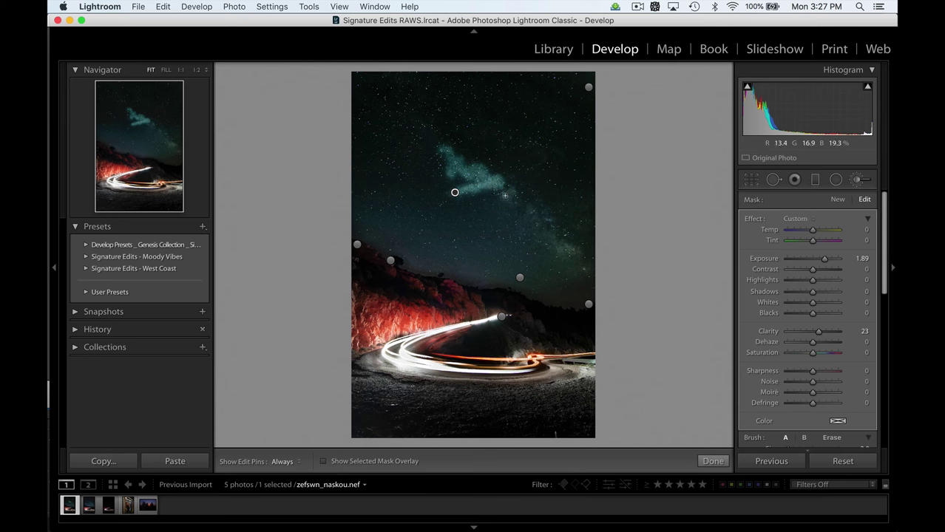
key("h")
left_click_drag(504, 197, 510, 188)
key("h")
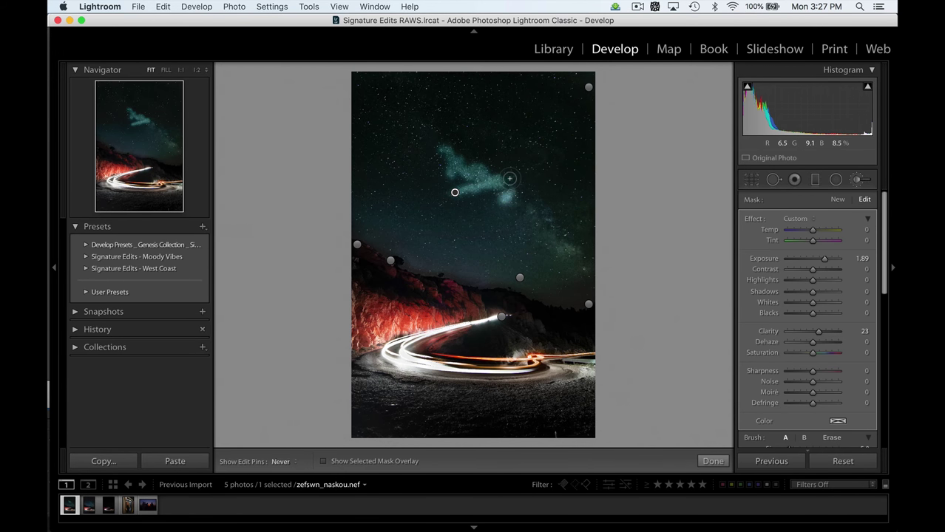
key("h")
key("h")
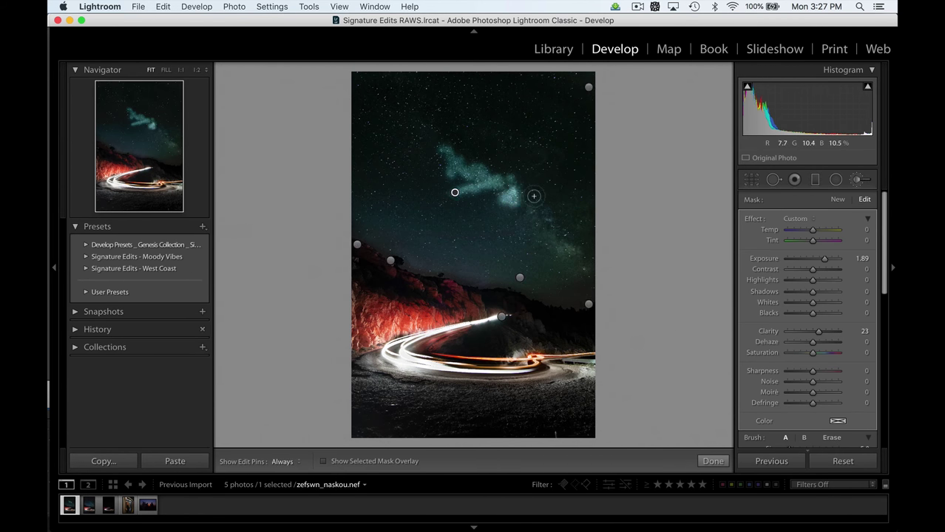
left_click(455, 193)
left_click_drag(455, 192, 543, 156)
key("h")
key("h")
key("h")
Extend the mask down the lower Milky Way toward the ridge using brush sizes 5 and 3.
scroll(756, 317, "down", 3)
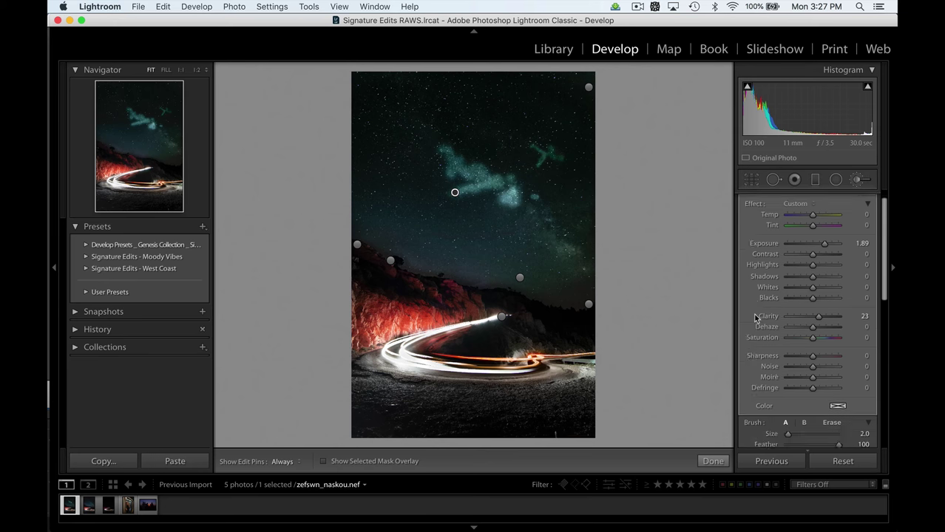
key("bracketright")
key("bracketright")
key("bracketright")
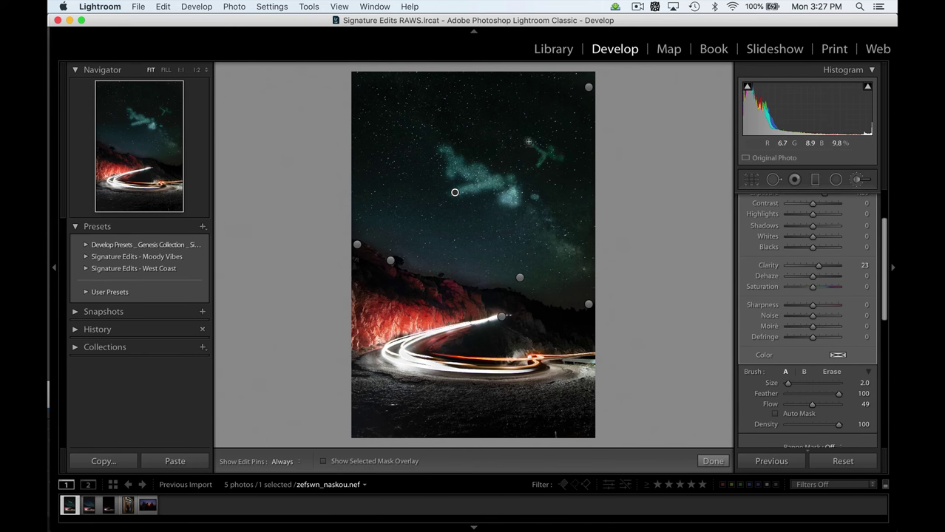
key("h")
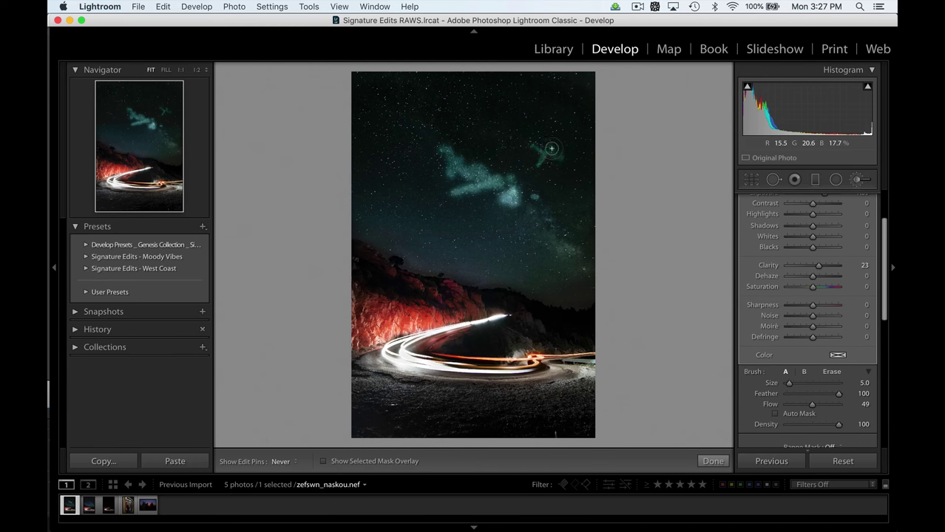
key("h")
key("h")
key("h")
key("h")
key("bracketleft")
key("bracketleft")
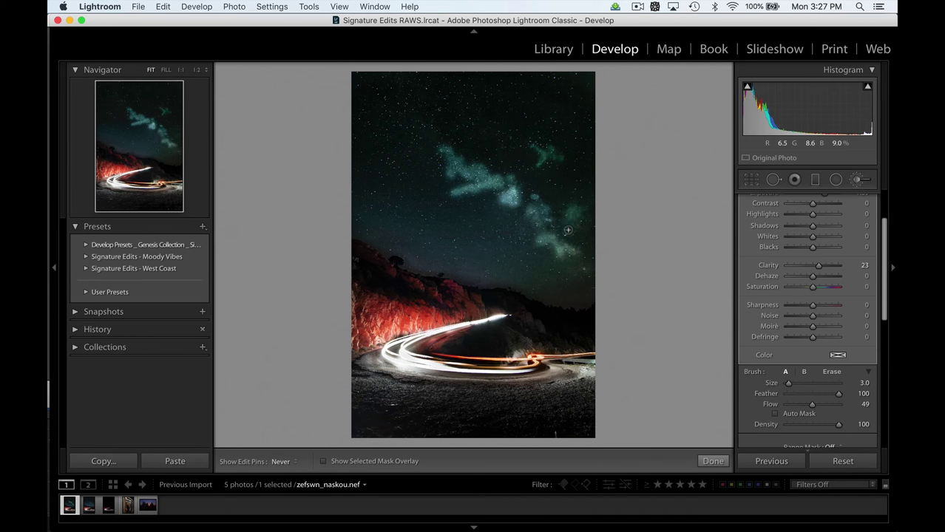
Blend the mask along the whole Milky Way with a size 8 brush, and fill remaining sky patches at sizes 5 and 6.
scroll(443, 174, "up", 5)
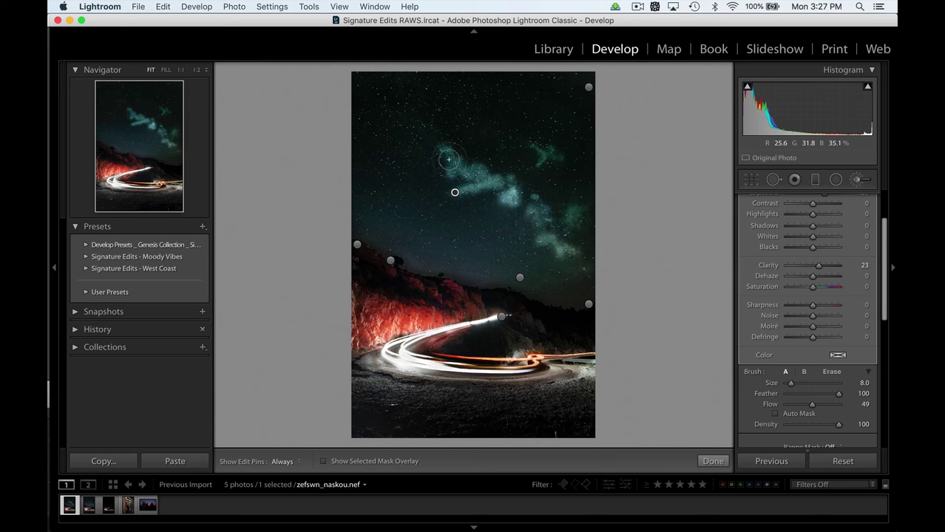
mouse_move(438, 169)
left_mouse_down()
mouse_move(457, 190)
mouse_move(511, 194)
mouse_move(566, 253)
mouse_move(538, 215)
mouse_move(589, 217)
mouse_move(548, 224)
mouse_move(520, 199)
mouse_move(567, 242)
mouse_move(554, 160)
left_mouse_up()
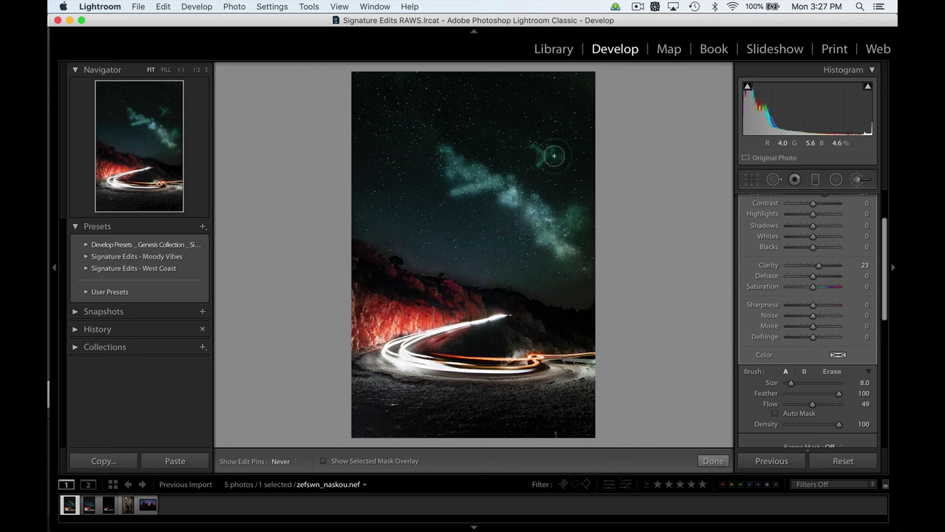
key("bracketleft")
key("bracketleft")
key("bracketleft")
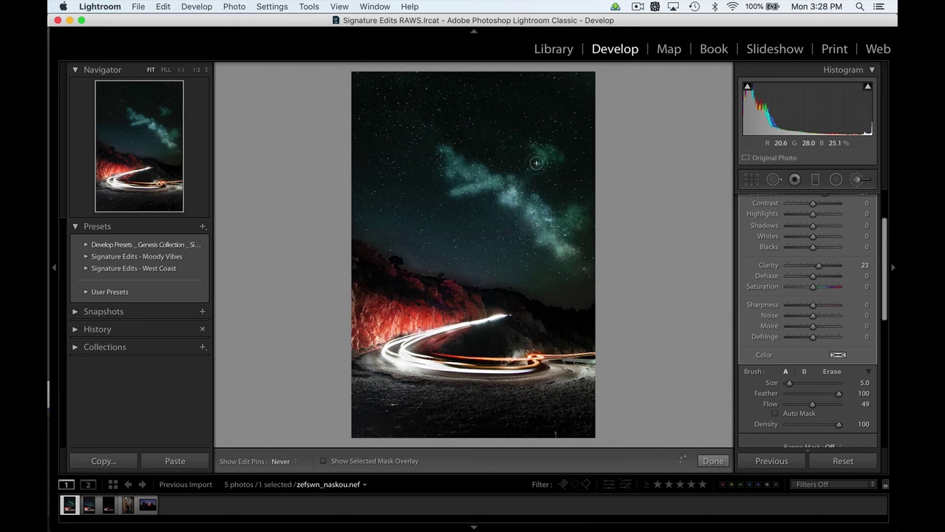
key("h")
key("bracketright")
key("h")
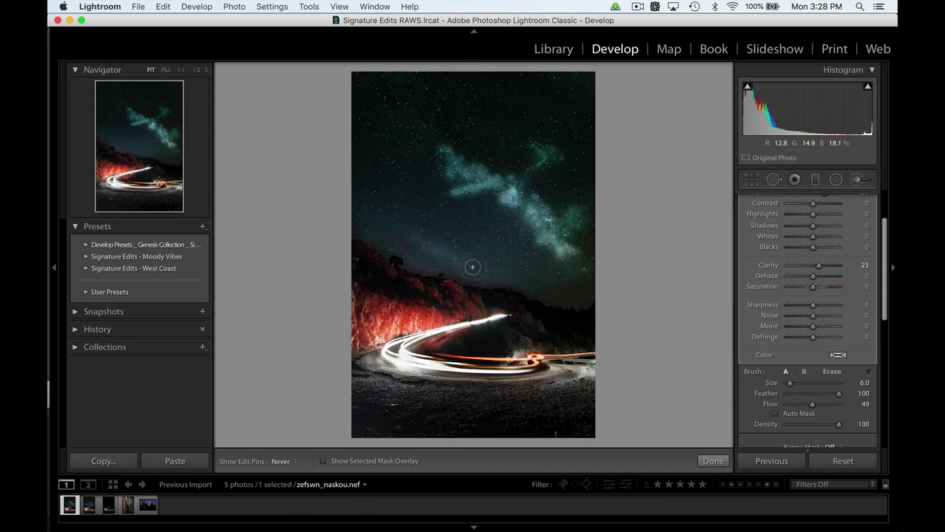
Reduce the Milky Way mask's overall amount to 12, and set its exposure to 0.26 and clarity to 83.
key("h")
left_click(455, 192)
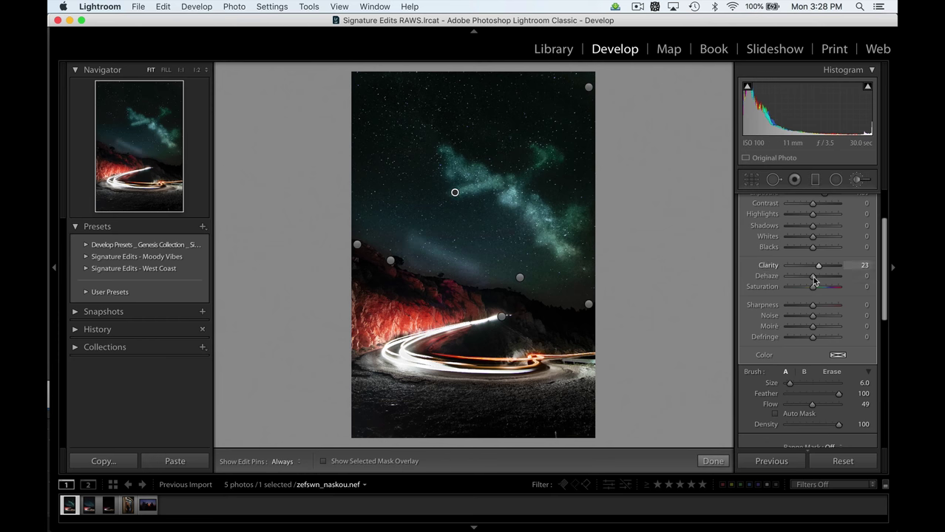
left_click(867, 225)
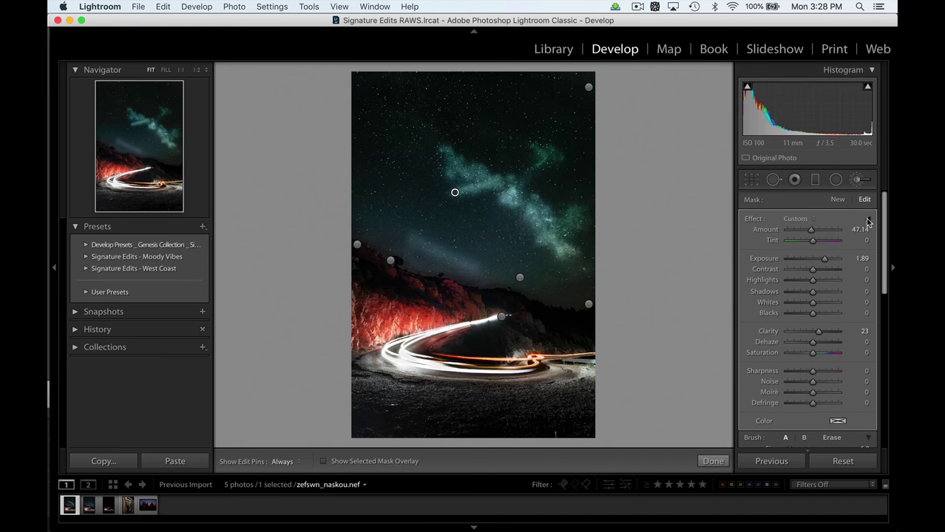
left_click(803, 233)
left_click_drag(799, 232, 795, 232)
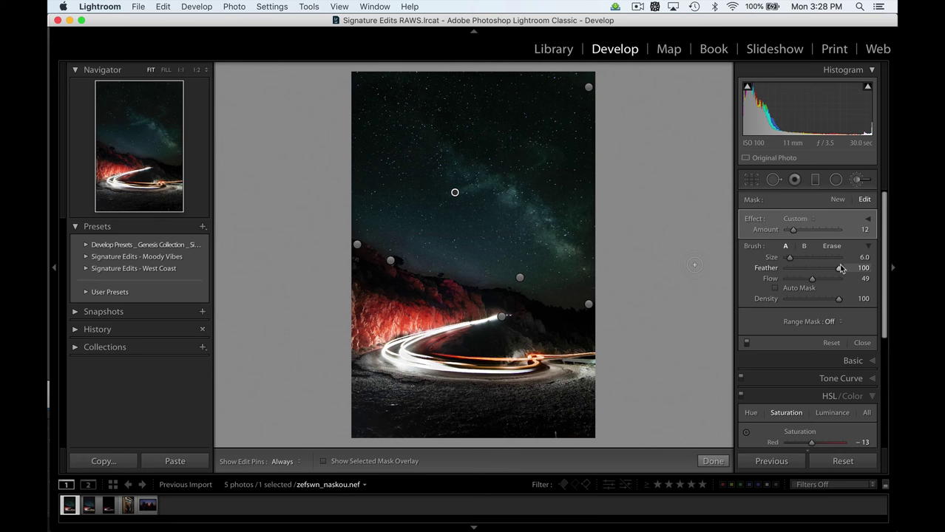
left_click(868, 220)
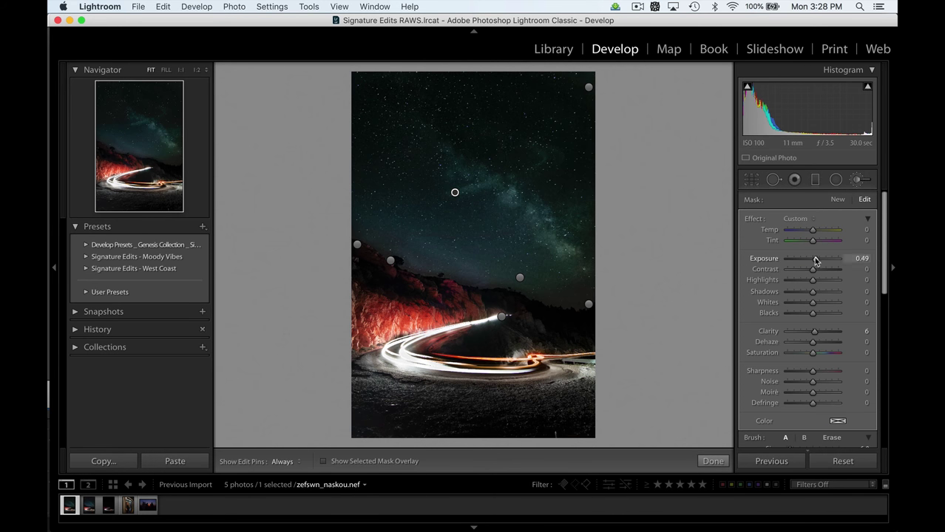
scroll(821, 329, "down", 1)
left_click_drag(814, 307, 835, 312)
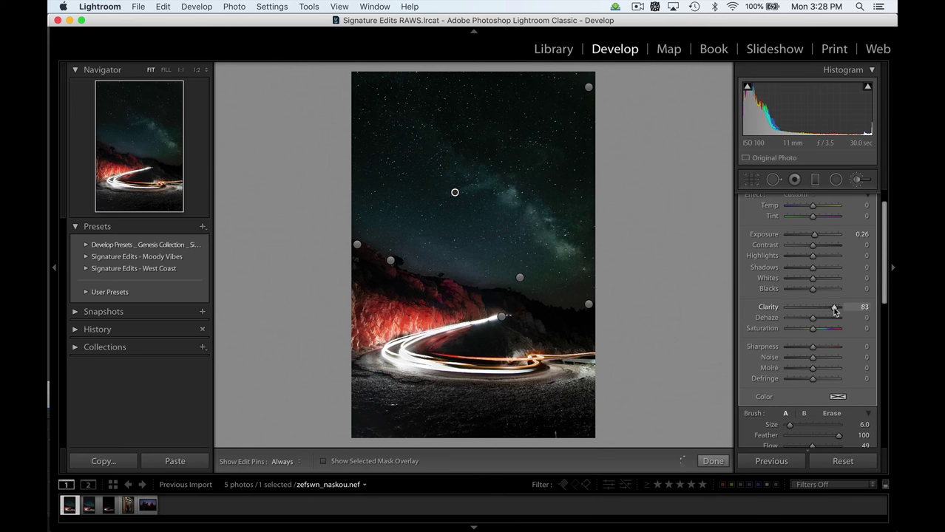
key("h")
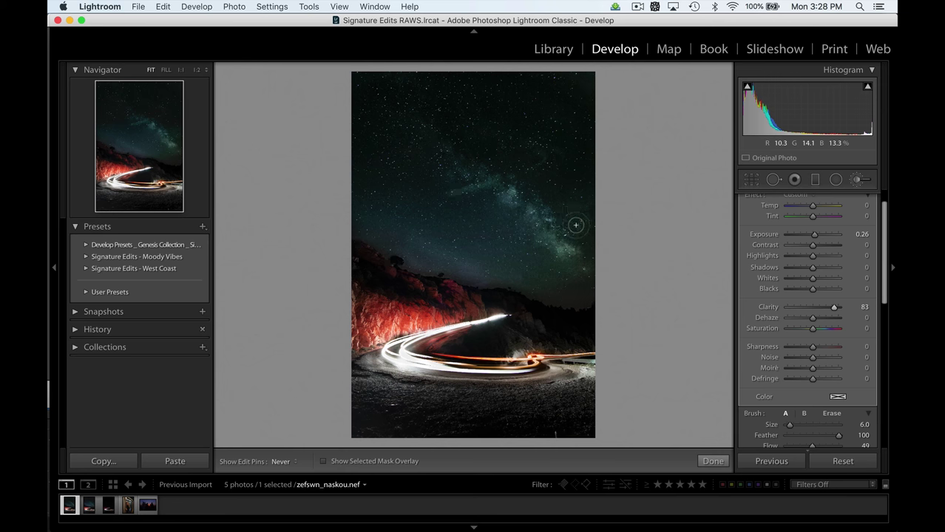
key("h")
key("h")
key("h")
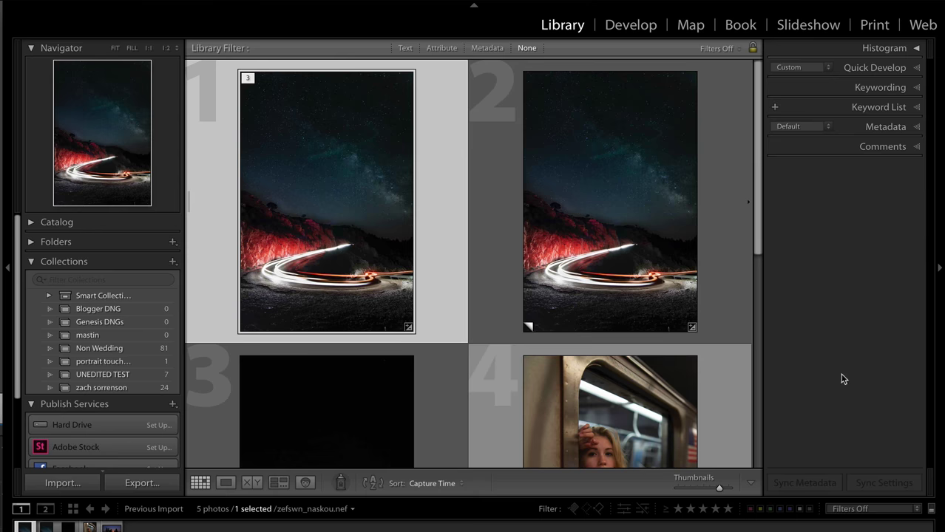
Open the selected light-trail photo for developing and set its HSL hues to Aqua -59, Blue -58 and Orange +26.
key("d")
scroll(839, 375, "down", 2)
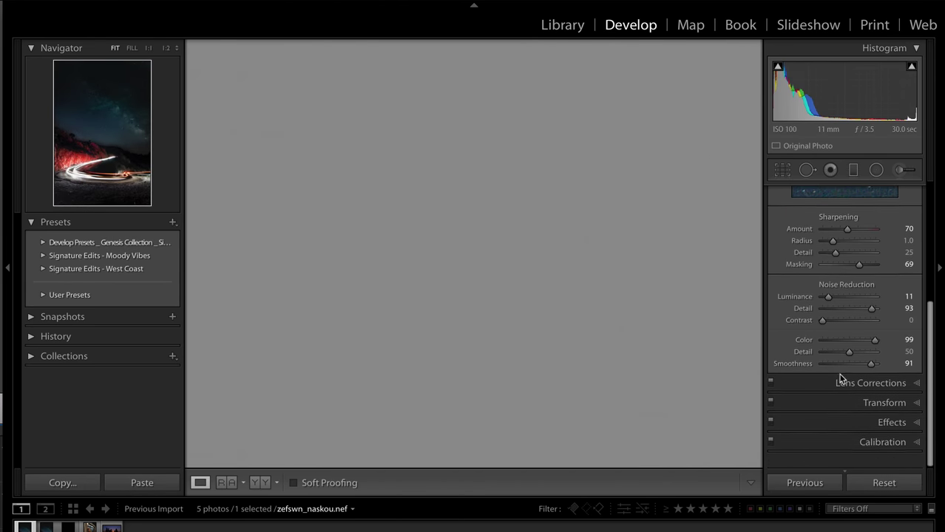
scroll(841, 379, "up", 5)
left_click(870, 233)
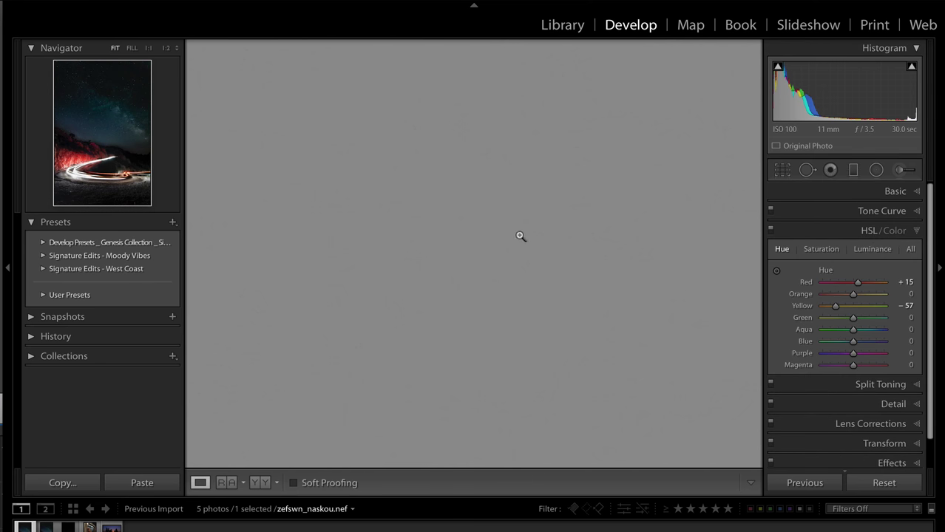
left_click(835, 342)
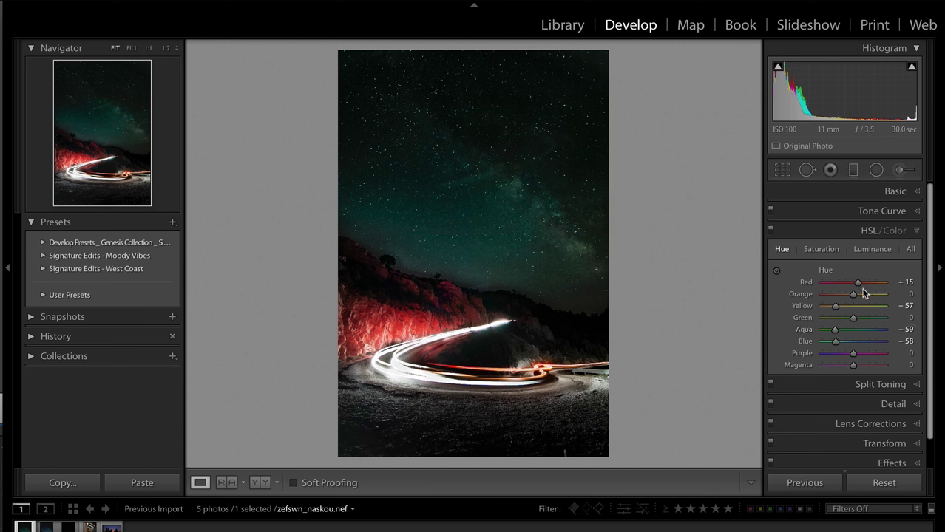
left_click_drag(842, 294, 859, 293)
Try calibration hue shifts of +21 for the red primary and -60 for the blue primary, and reset both.
scroll(859, 294, "down", 3)
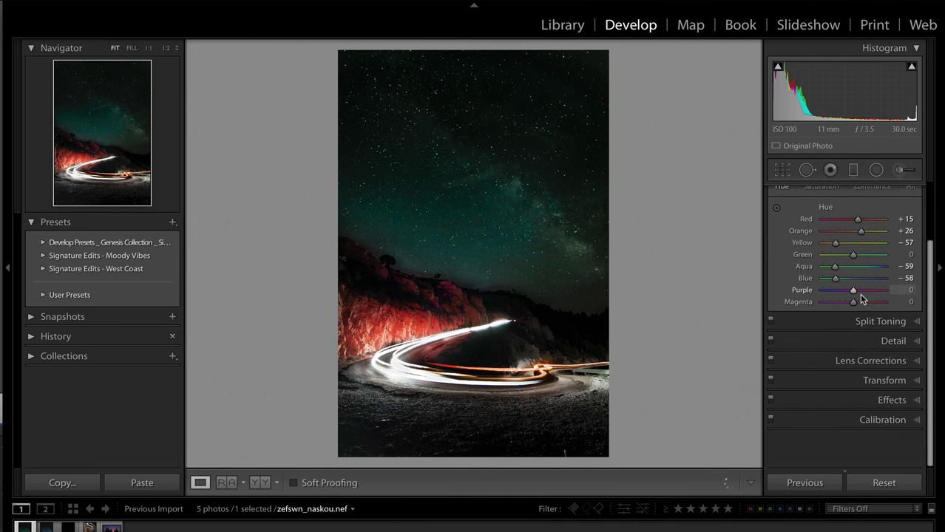
scroll(859, 293, "up", 1)
left_click(887, 449)
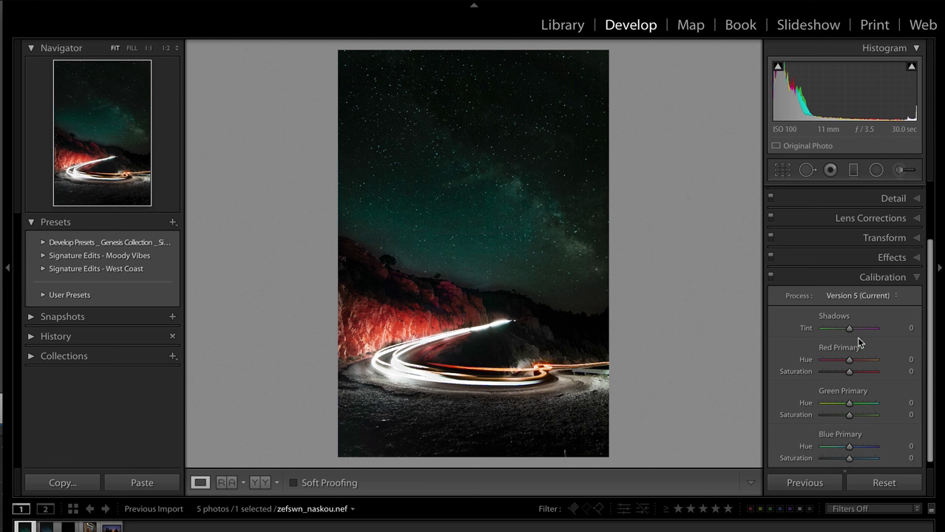
mouse_move(849, 360)
left_mouse_down()
mouse_move(864, 363)
mouse_move(854, 363)
left_mouse_up()
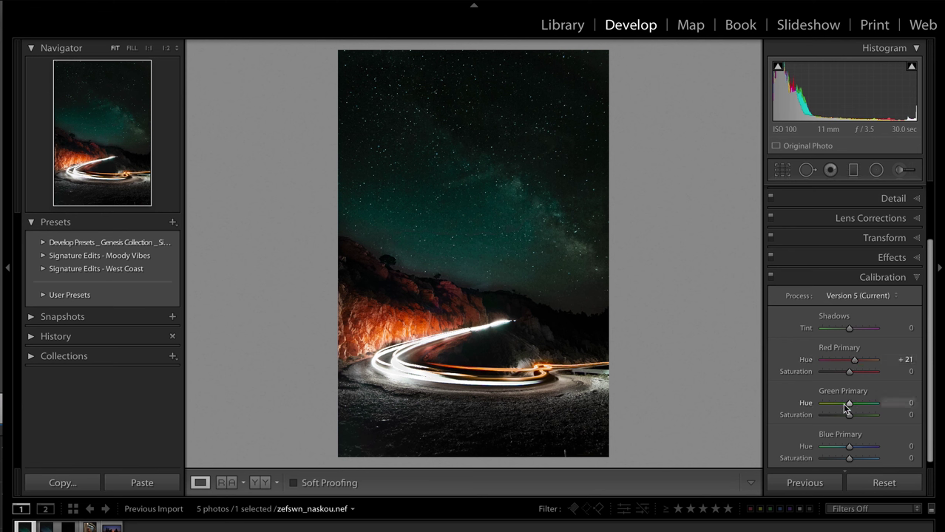
left_click_drag(843, 449, 834, 449)
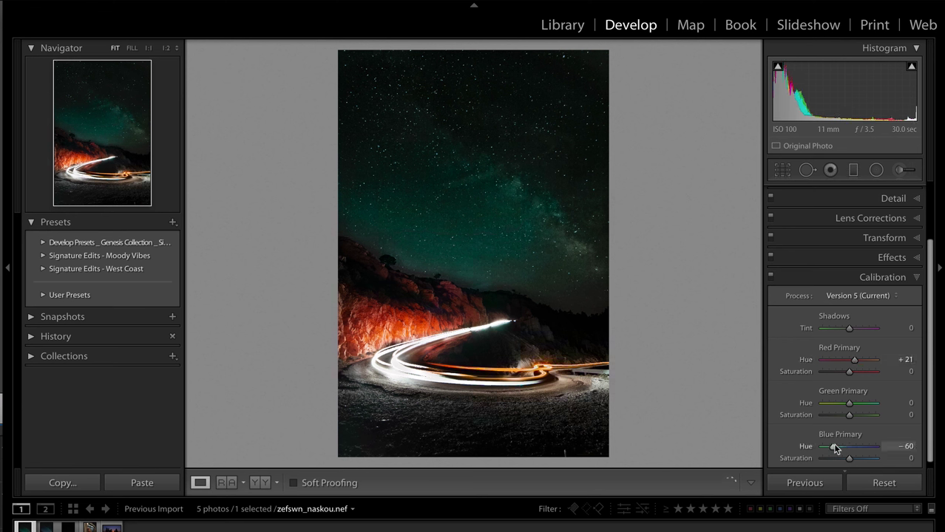
double_click(840, 444)
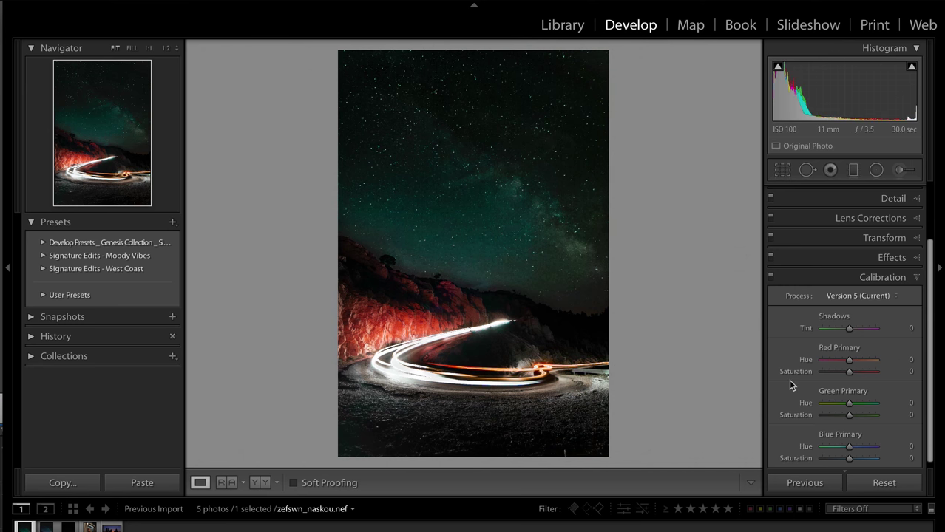